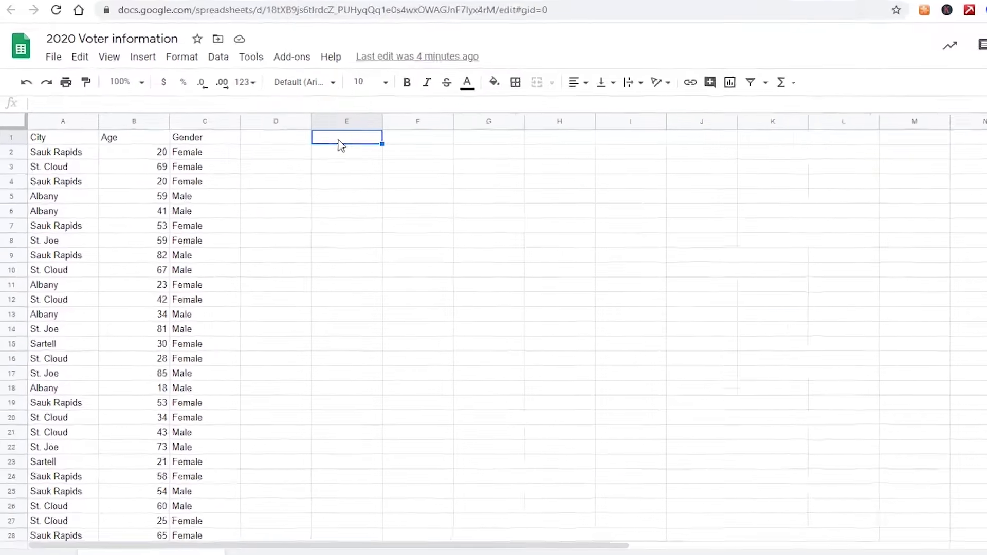
# - Select the City, Age and Gender headers in A1:C1, then choose cell E1 for the formula
pyautogui.moveTo(53, 121); pyautogui.dragTo(200, 137)
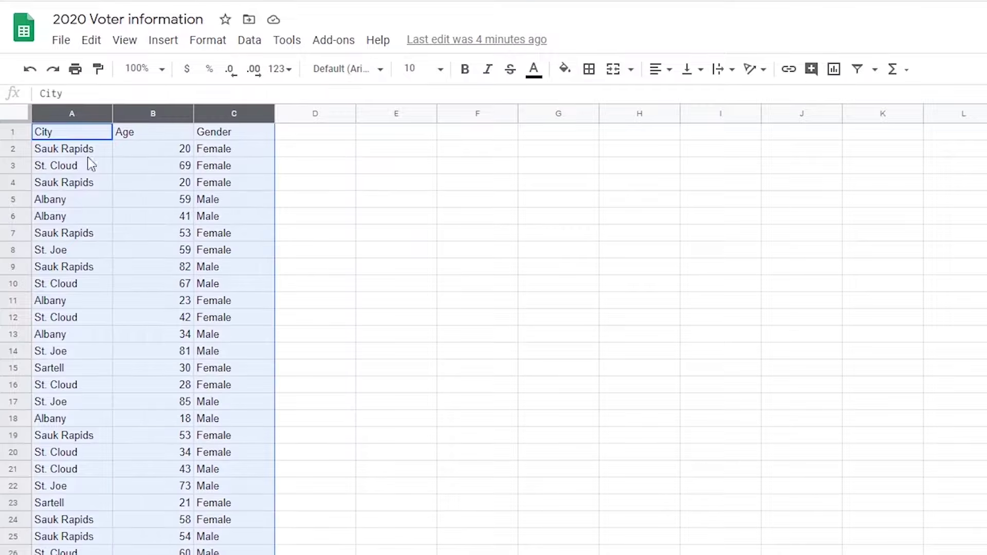
pyautogui.click(70, 137)
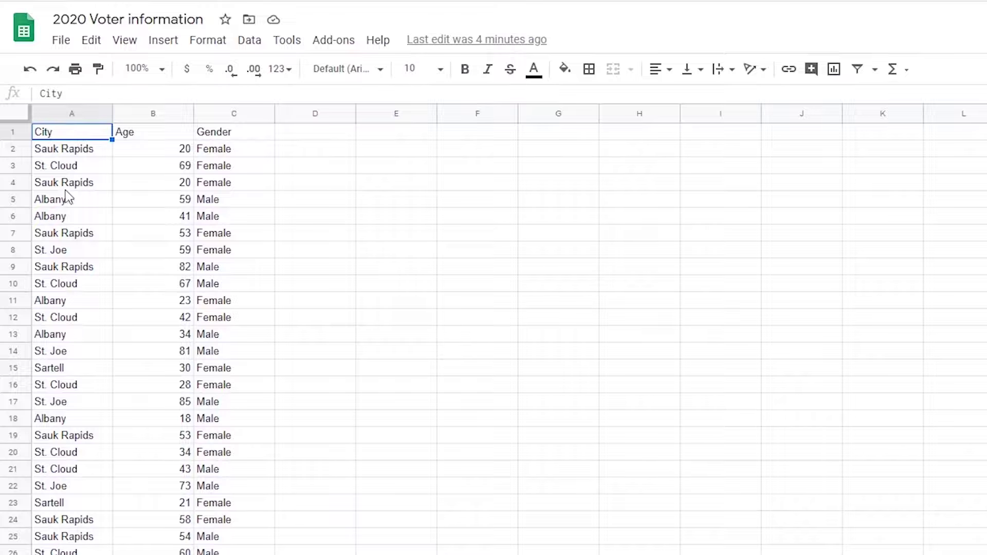
pyautogui.click(166, 135)
pyautogui.click(220, 136)
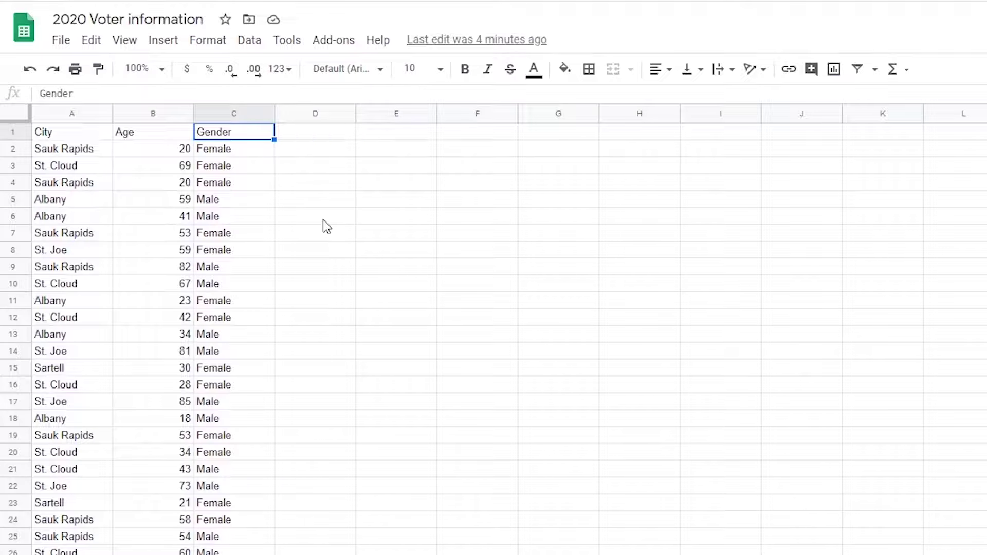
pyautogui.click(406, 131)
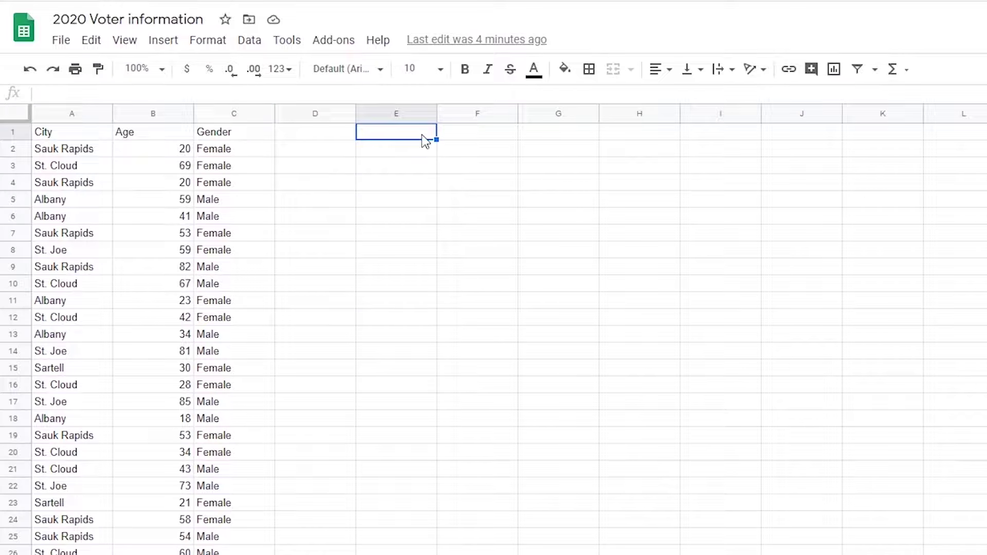
pyautogui.click(249, 40)
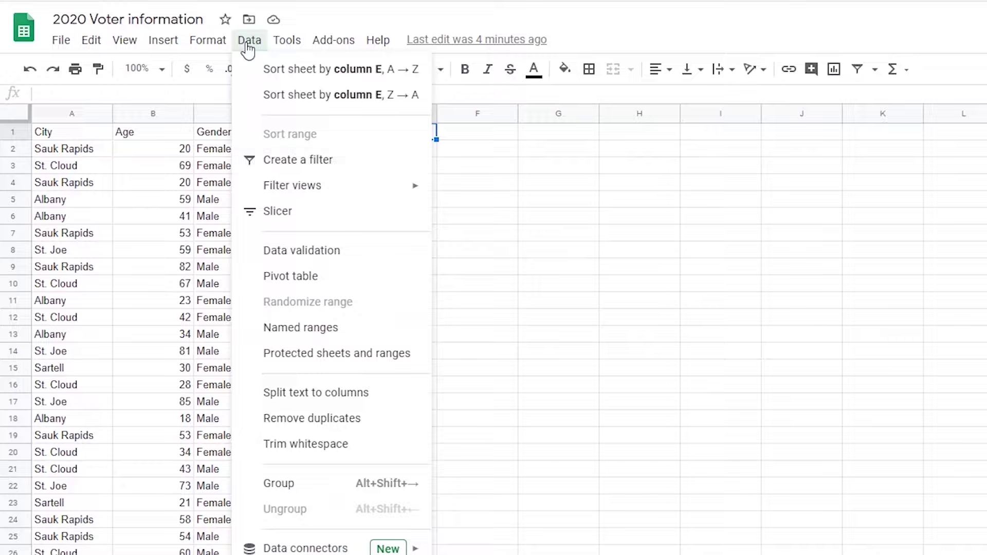
pyautogui.click(499, 184)
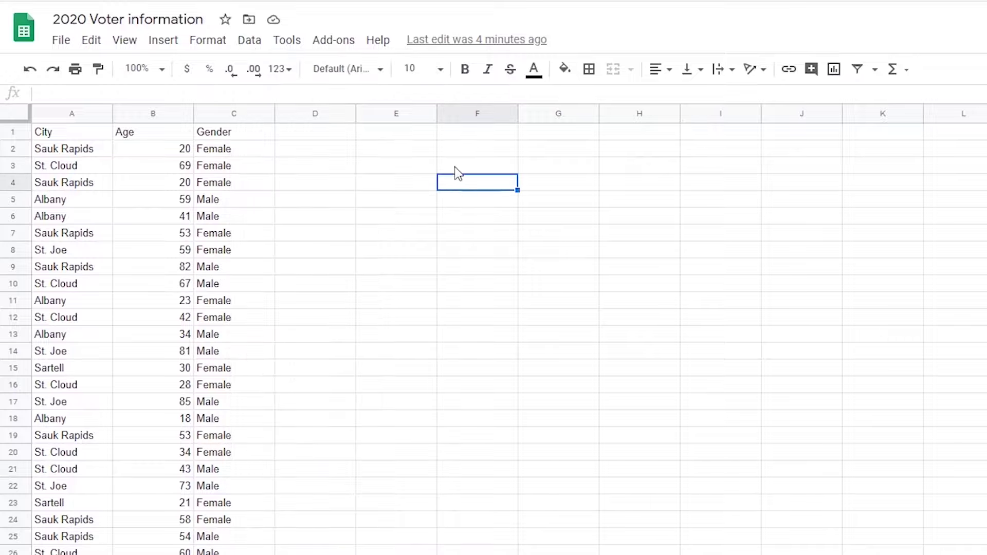
pyautogui.click(411, 139)
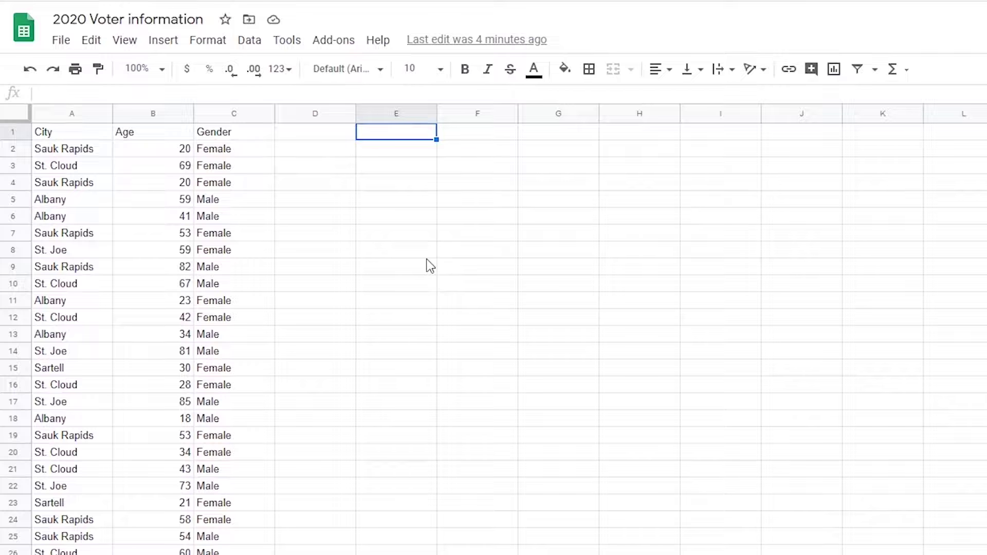
# - Enter =Query(A:C, "Select *") in E1 to copy the table into columns E to G
pyautogui.write('=Query')
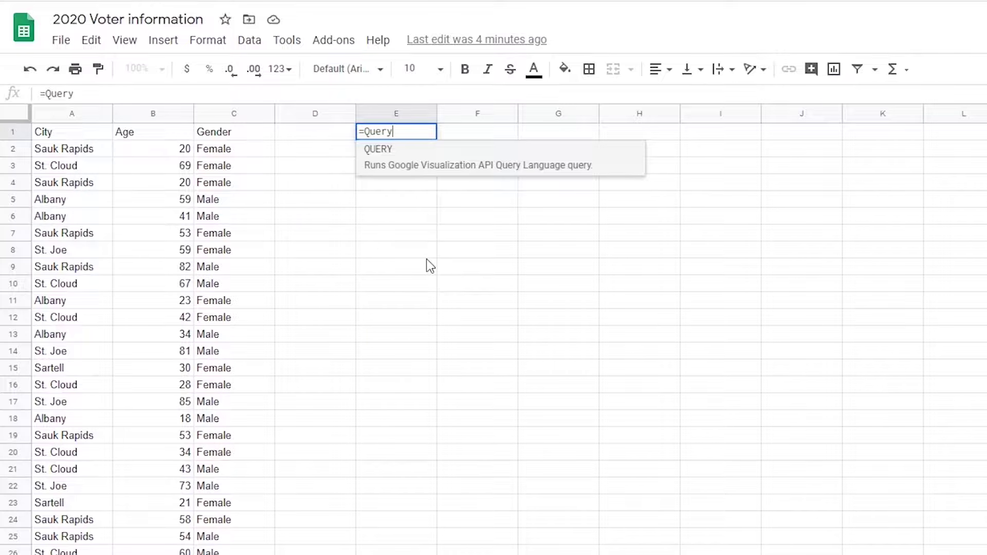
pyautogui.write('(')
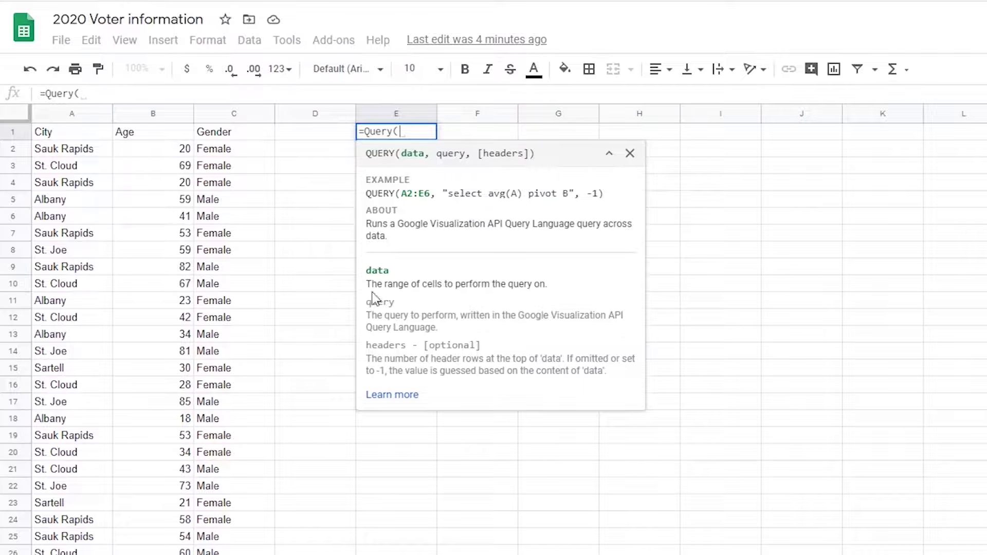
pyautogui.moveTo(368, 284); pyautogui.dragTo(551, 292)
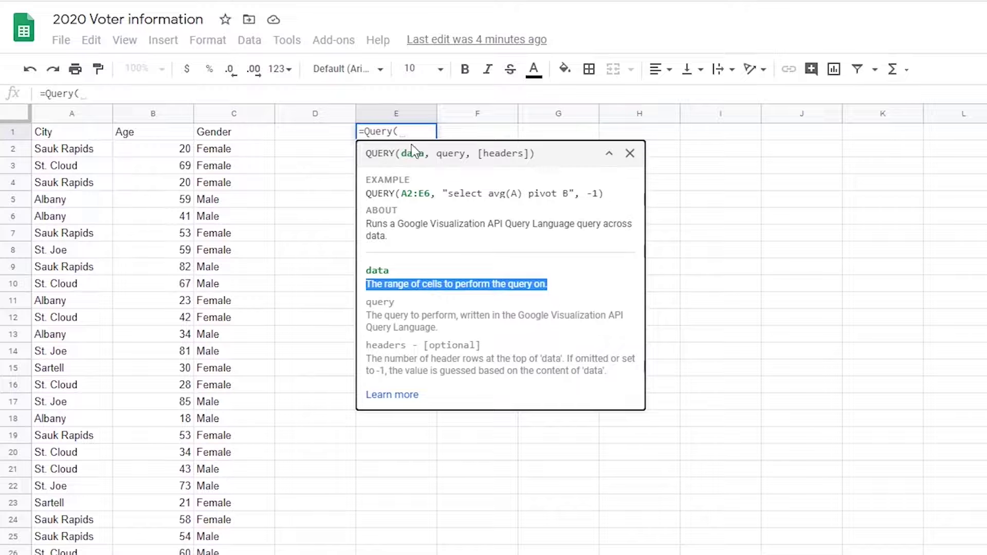
pyautogui.click(409, 131)
pyautogui.click(70, 114)
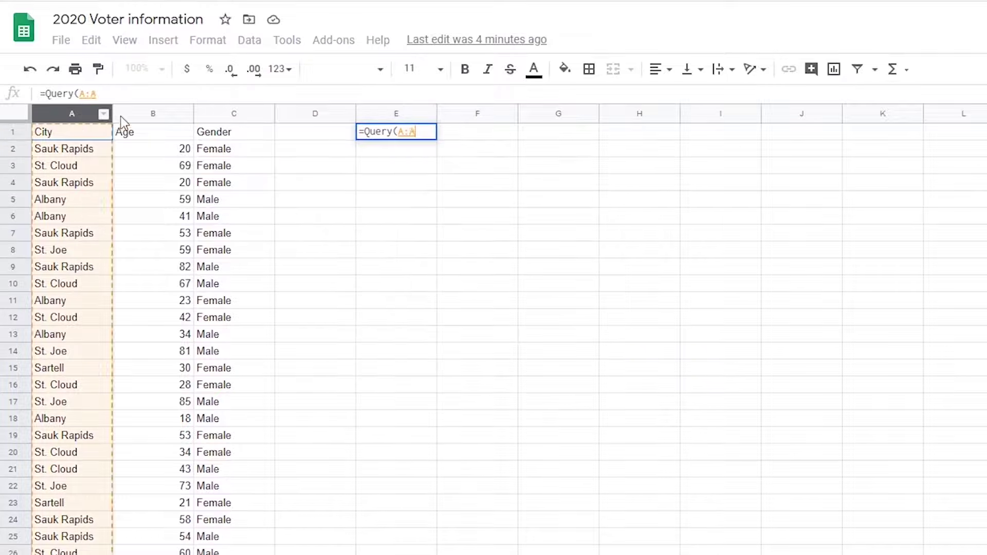
pyautogui.moveTo(123, 124); pyautogui.dragTo(234, 117)
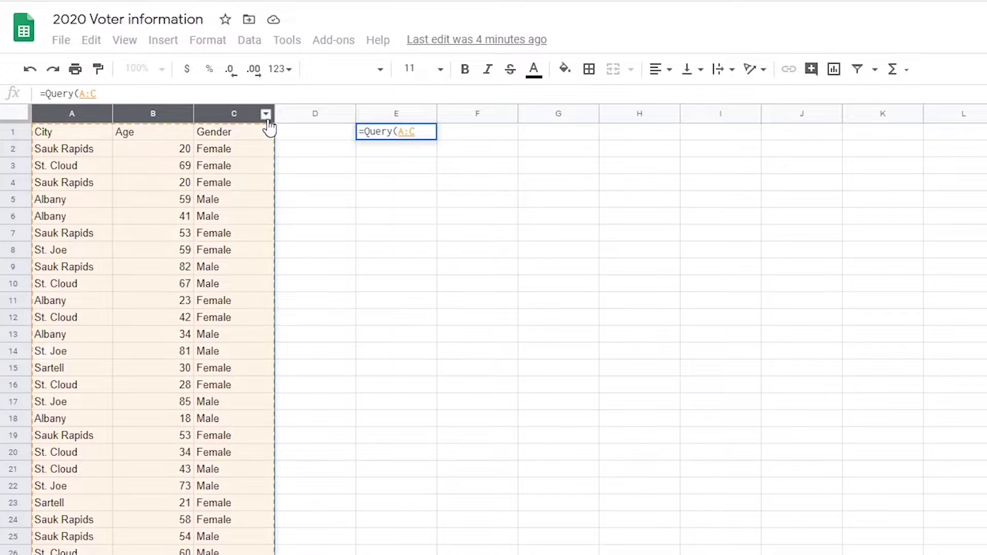
pyautogui.write(',')
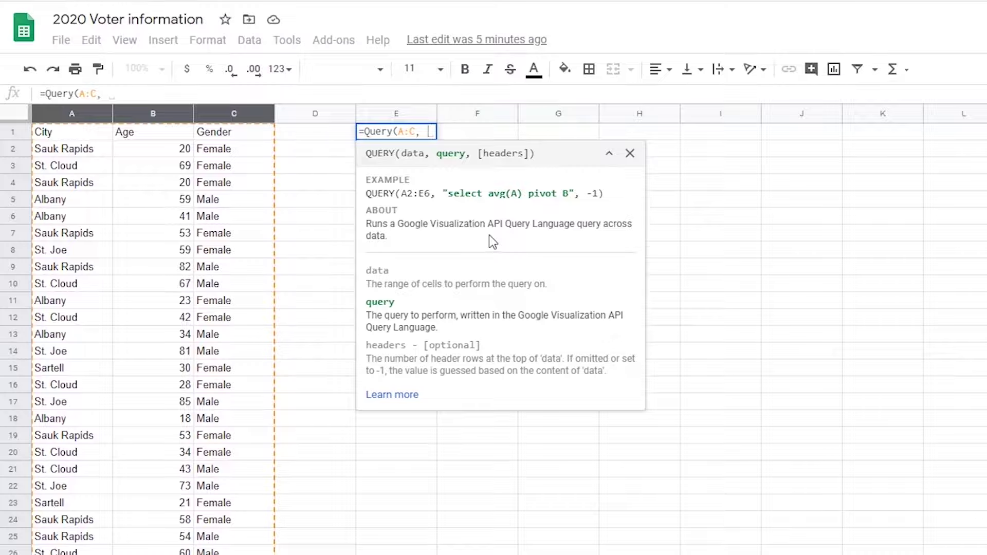
pyautogui.write('"')
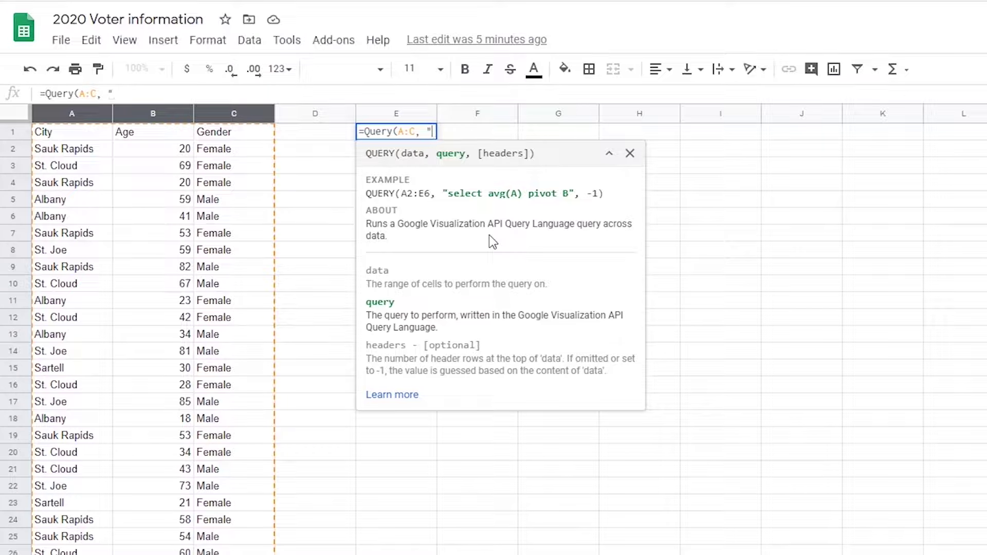
pyautogui.write('Select ')
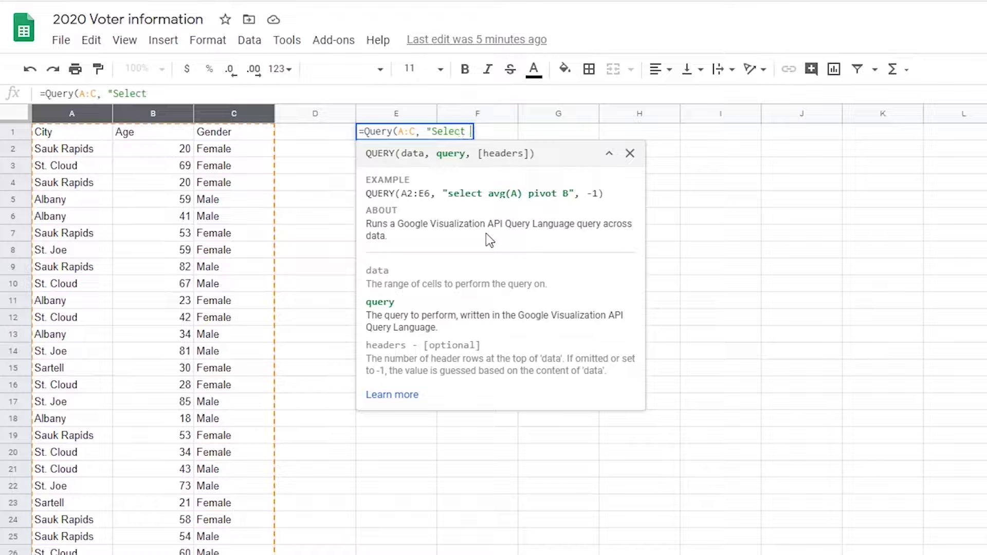
pyautogui.write('*")')
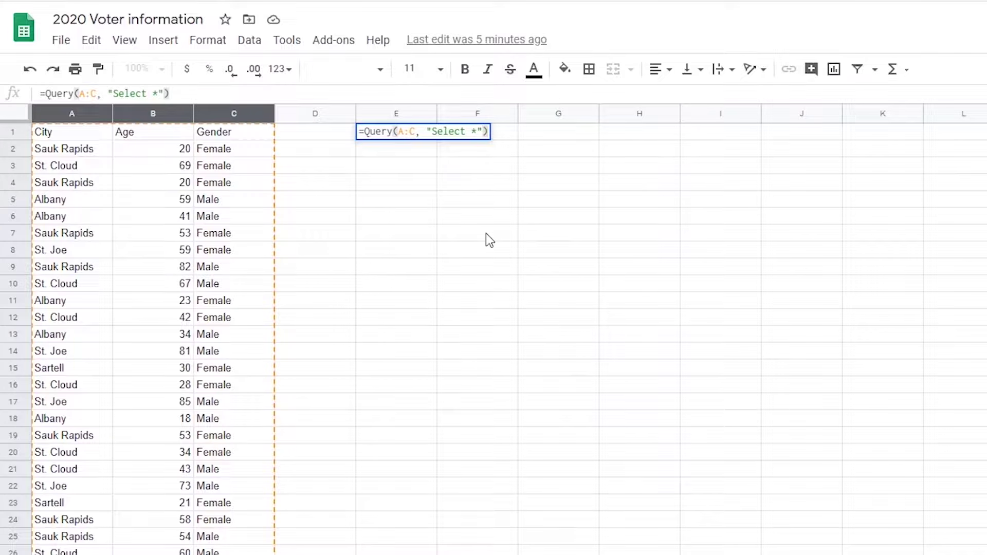
pyautogui.press('Return')
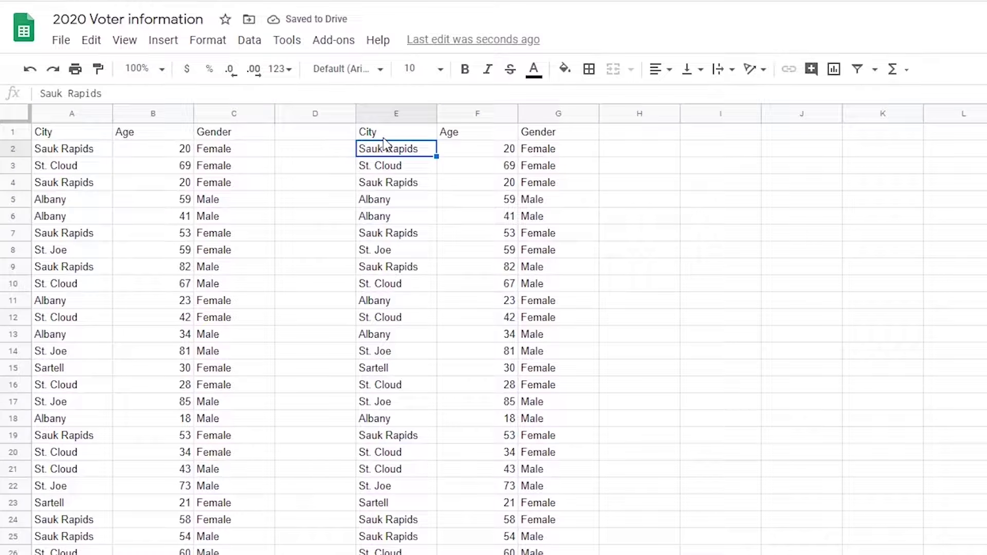
# - Change C2 from Female to Male, so the query copy in G2 also shows Male
pyautogui.click(227, 148)
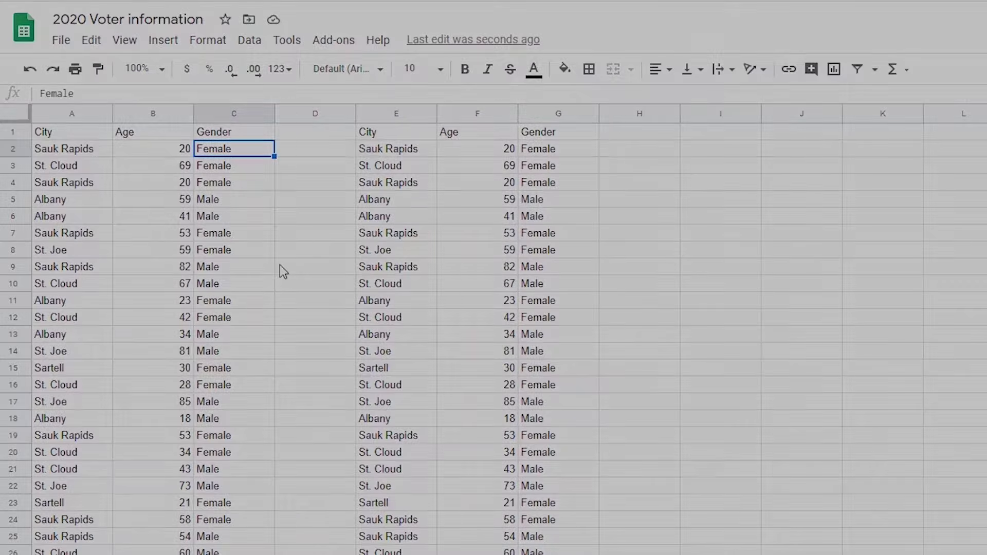
pyautogui.write('Male')
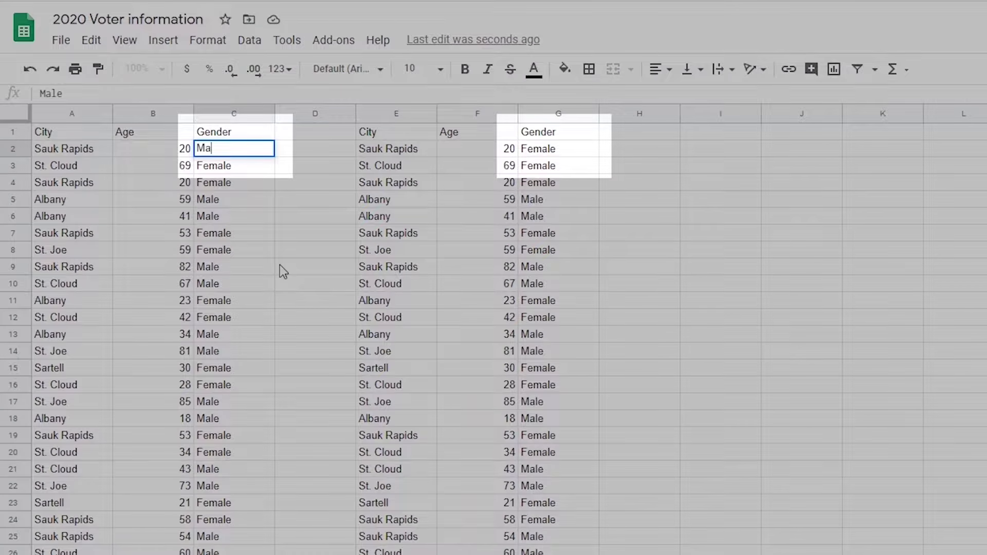
pyautogui.press('Return')
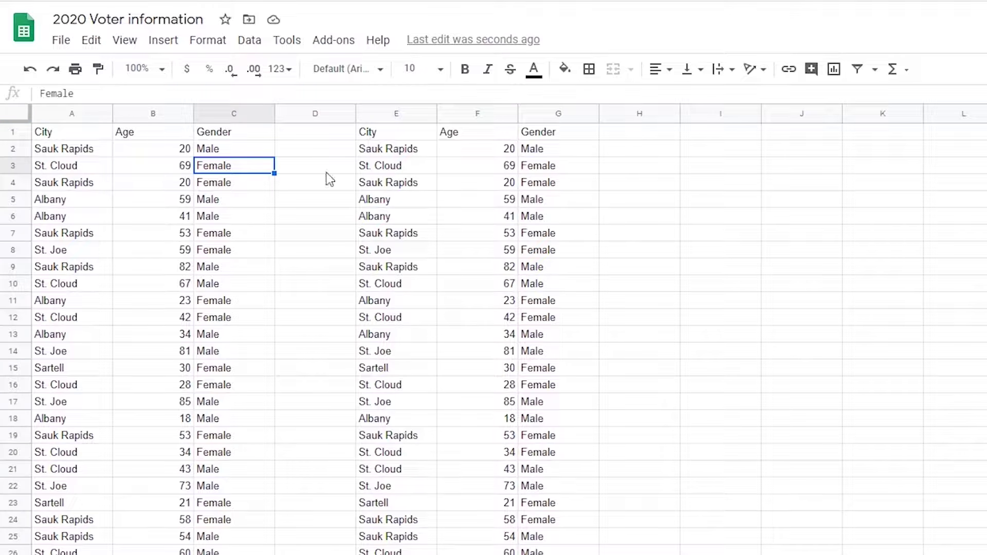
pyautogui.click(152, 114)
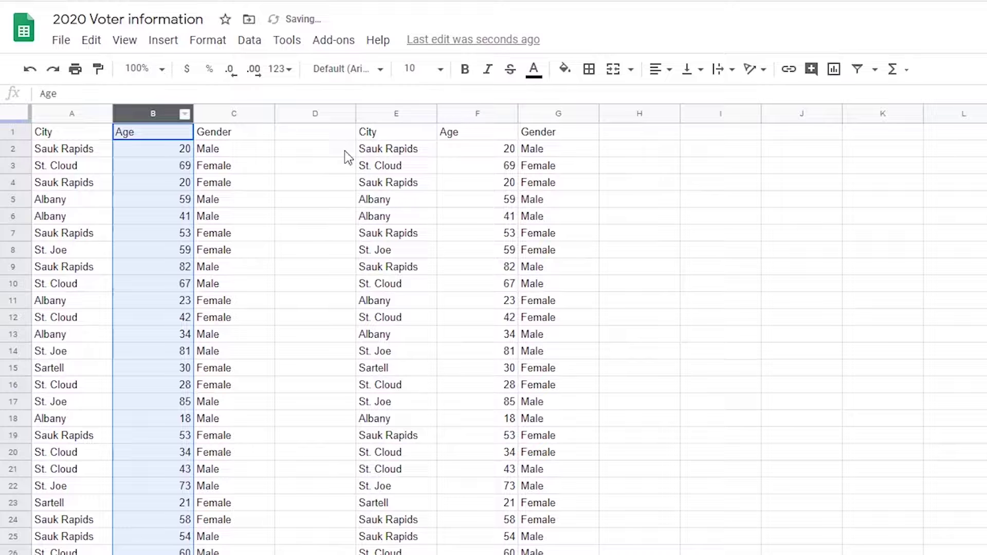
# - Change the E1 query to Select A, C so it returns only City and Gender
pyautogui.click(381, 138)
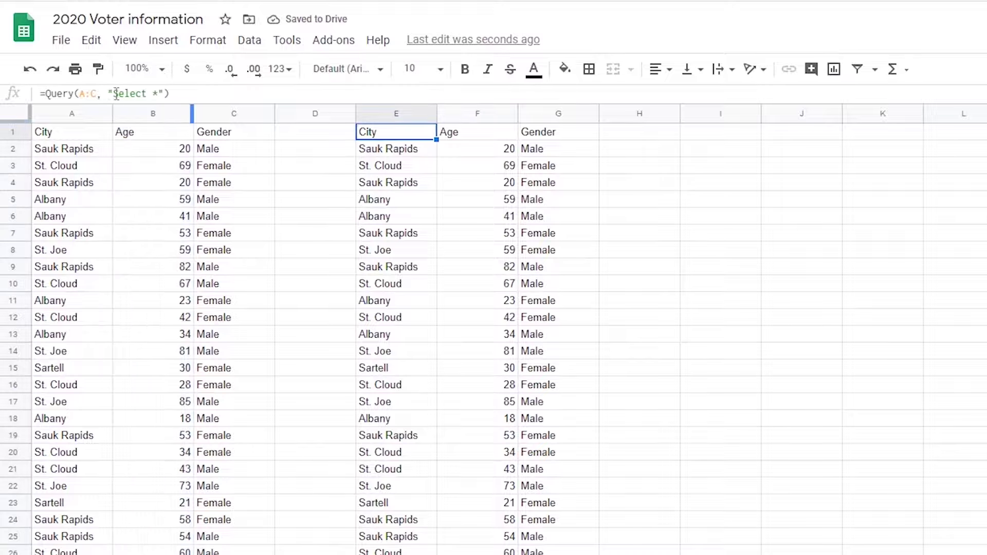
pyautogui.click(153, 93)
pyautogui.press('Delete')
pyautogui.write('A, C')
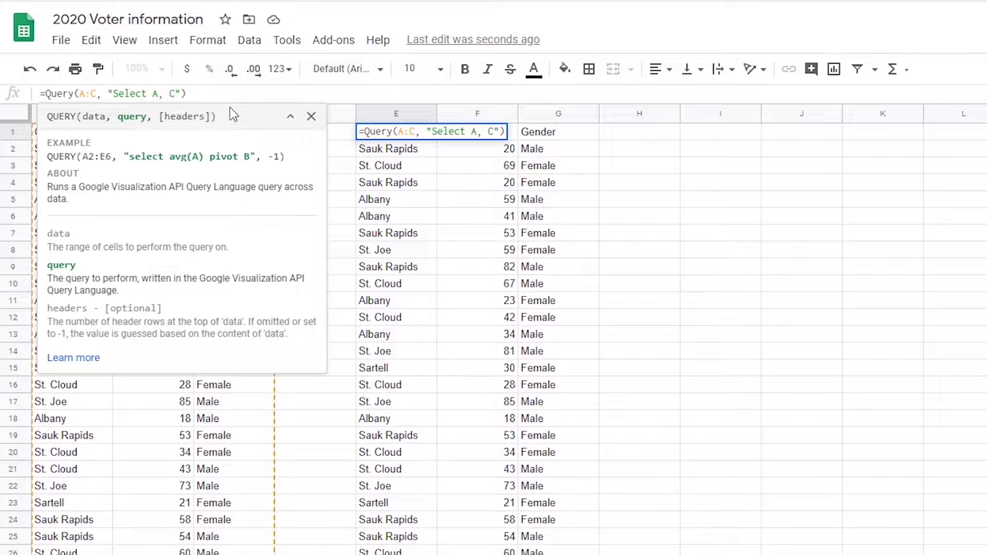
pyautogui.press('Return')
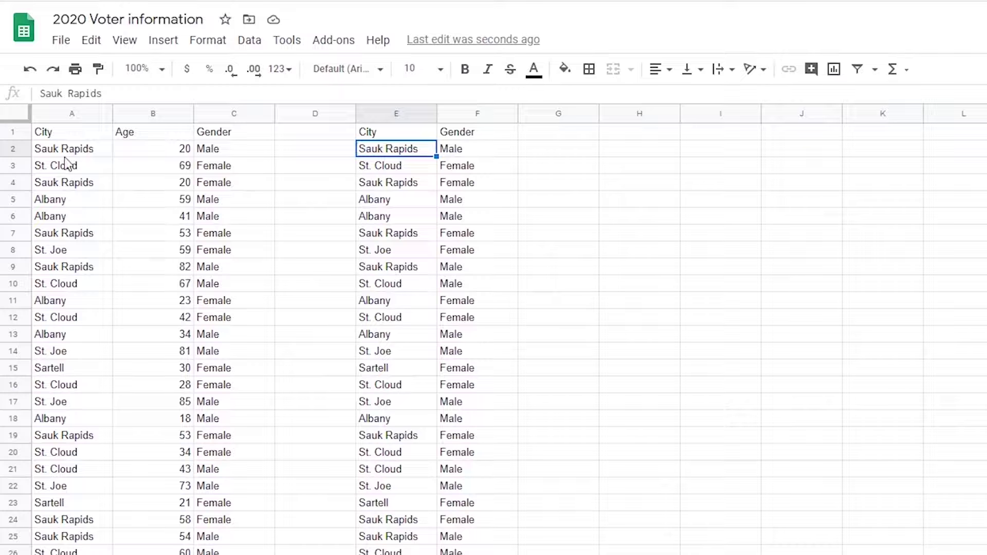
# - Add Where A='Albany' to the query so only Albany voters are listed
pyautogui.click(52, 197)
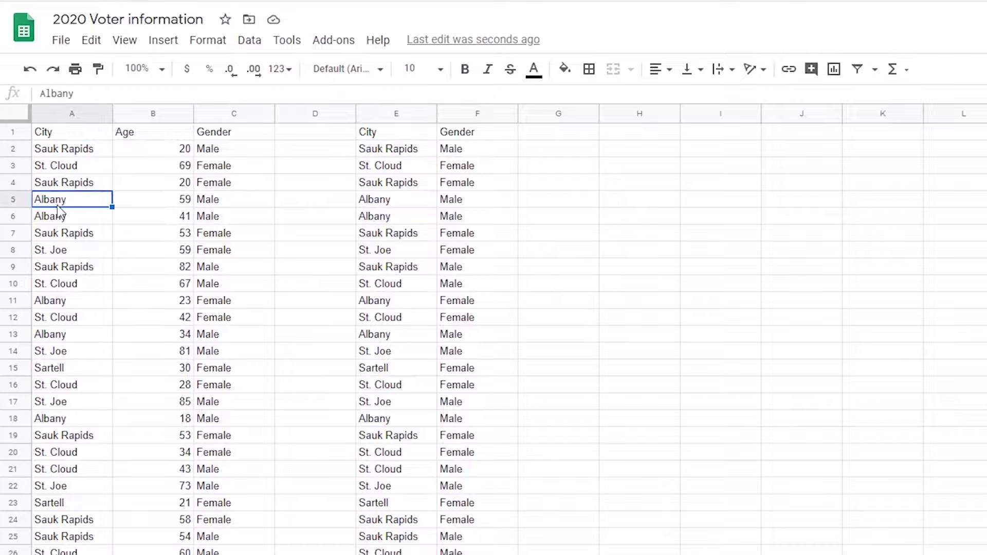
pyautogui.click(367, 135)
pyautogui.click(181, 93)
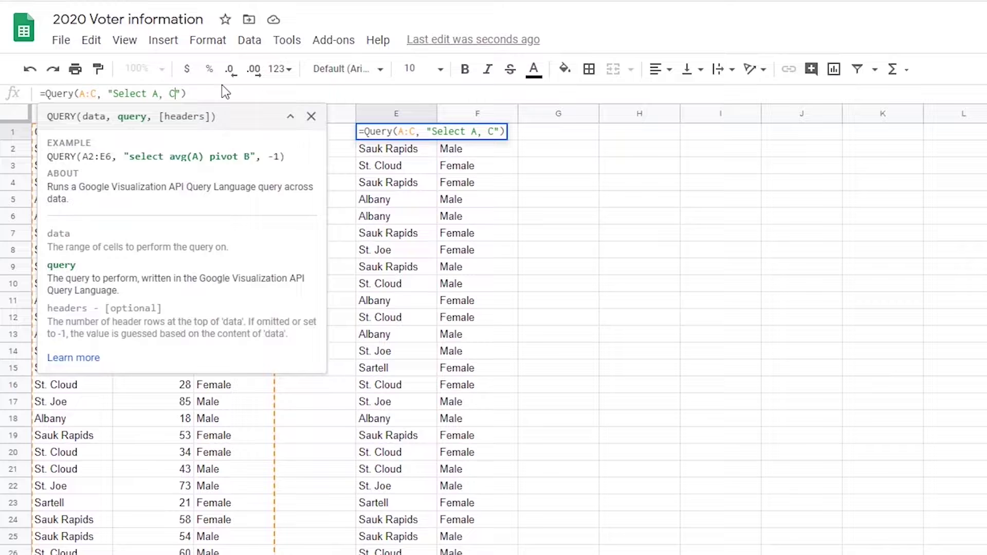
pyautogui.write('Where ')
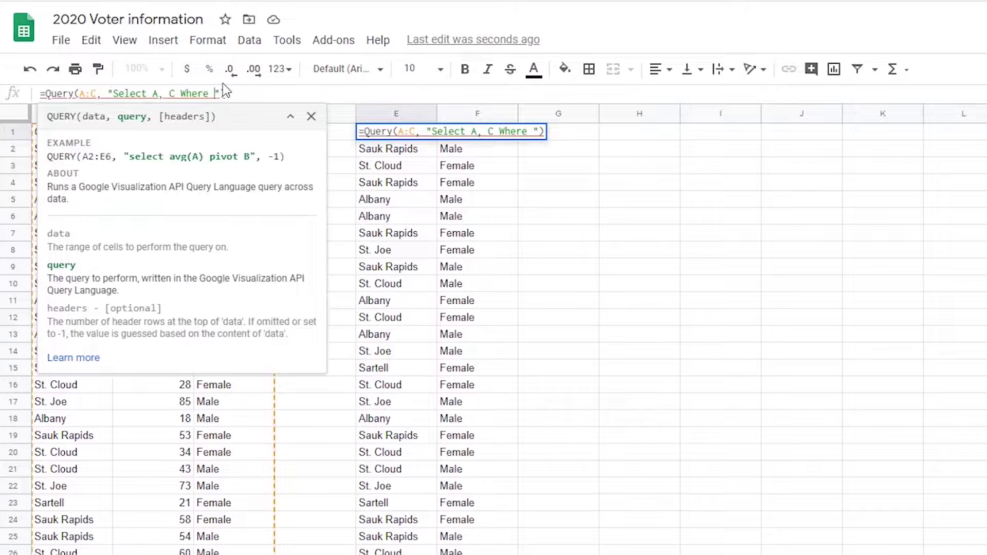
pyautogui.write("A='A")
pyautogui.write('lbany')
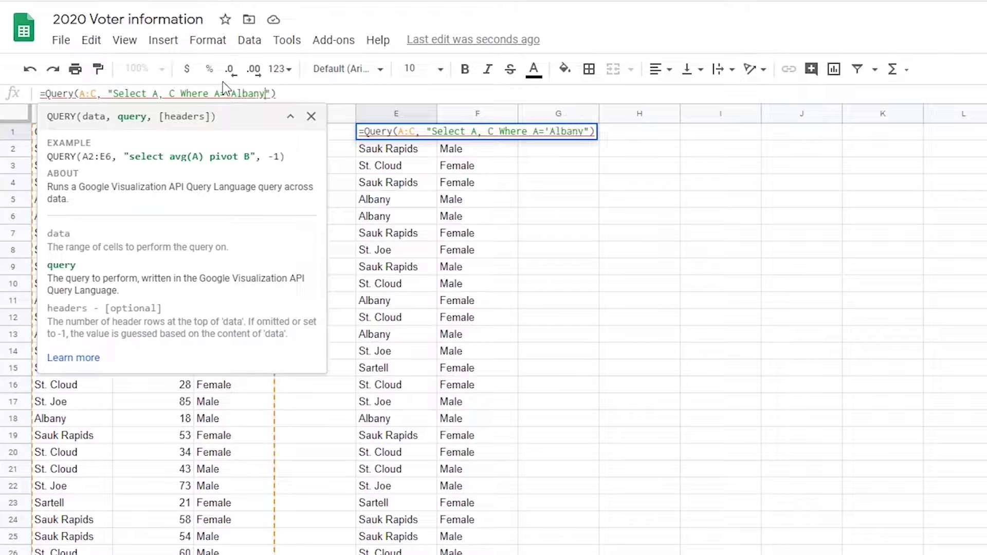
pyautogui.write("'")
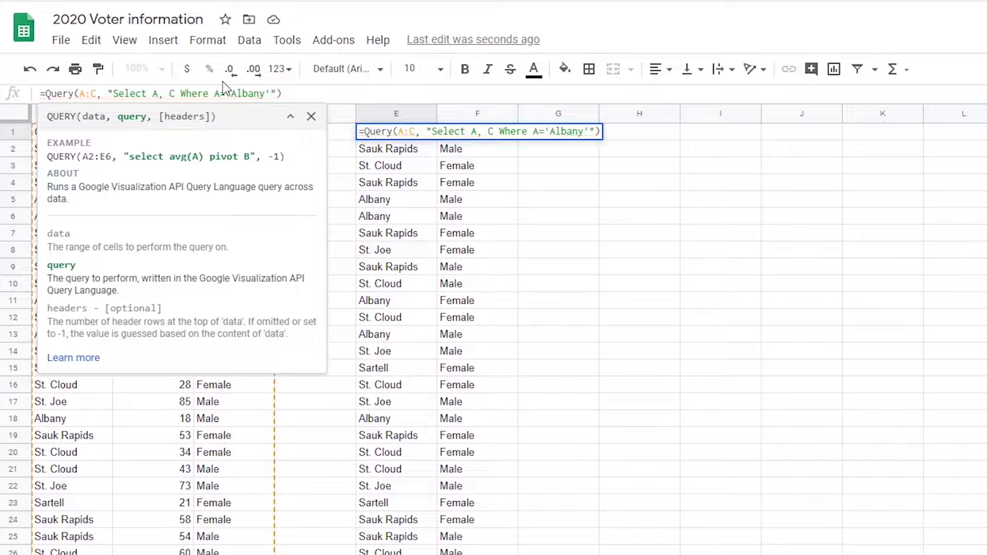
pyautogui.press('Return')
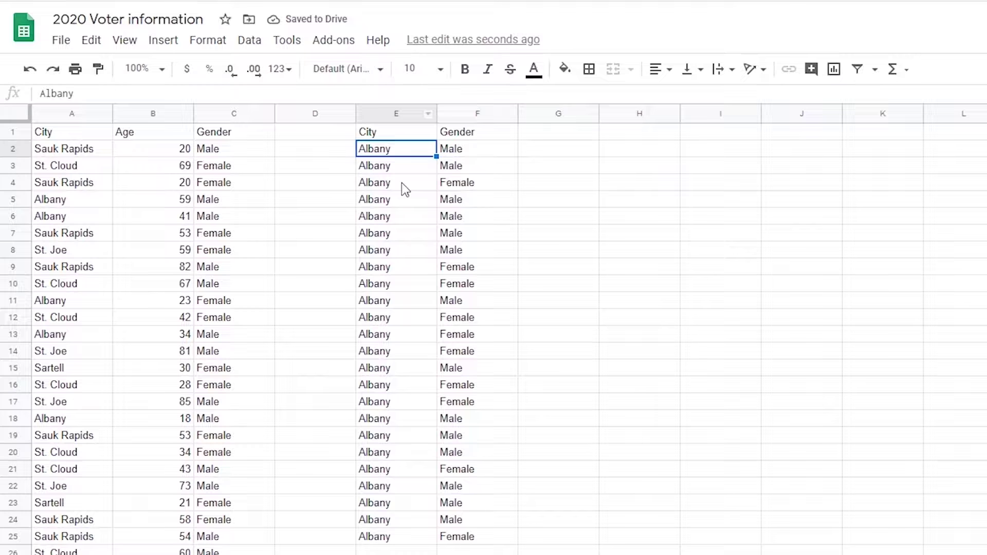
# - Add AND C='Female' to the E1 query, leaving only female Albany voters
pyautogui.click(391, 136)
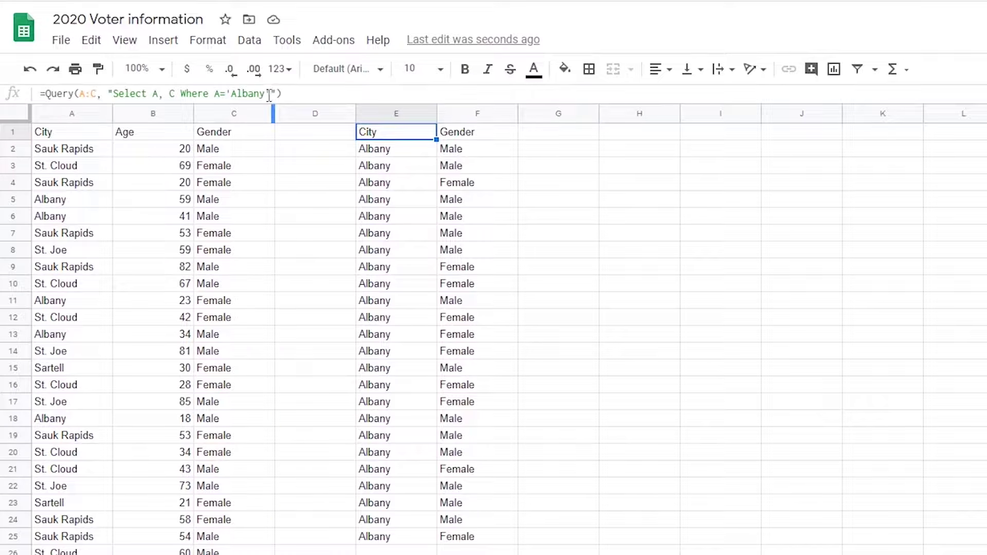
pyautogui.click(267, 93)
pyautogui.write('AND C')
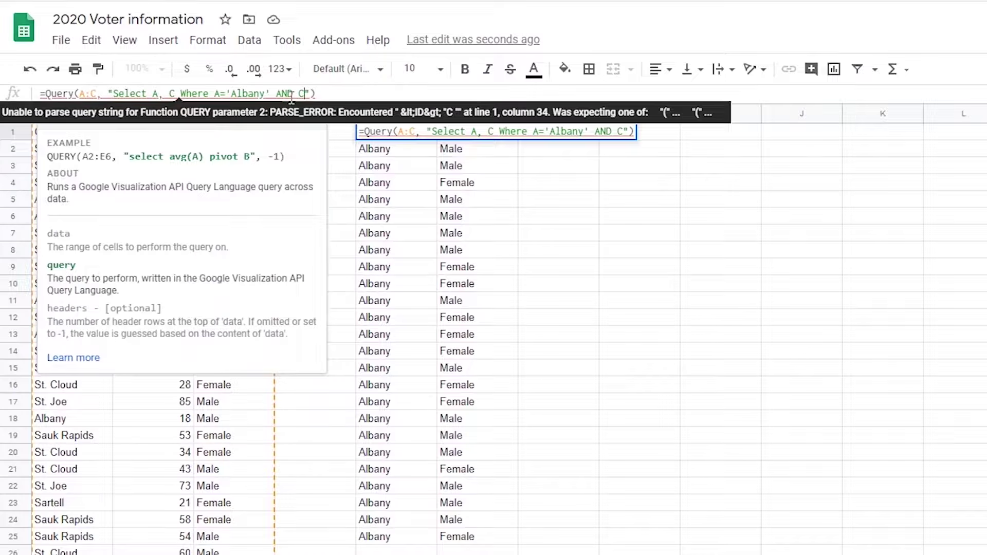
pyautogui.write('=')
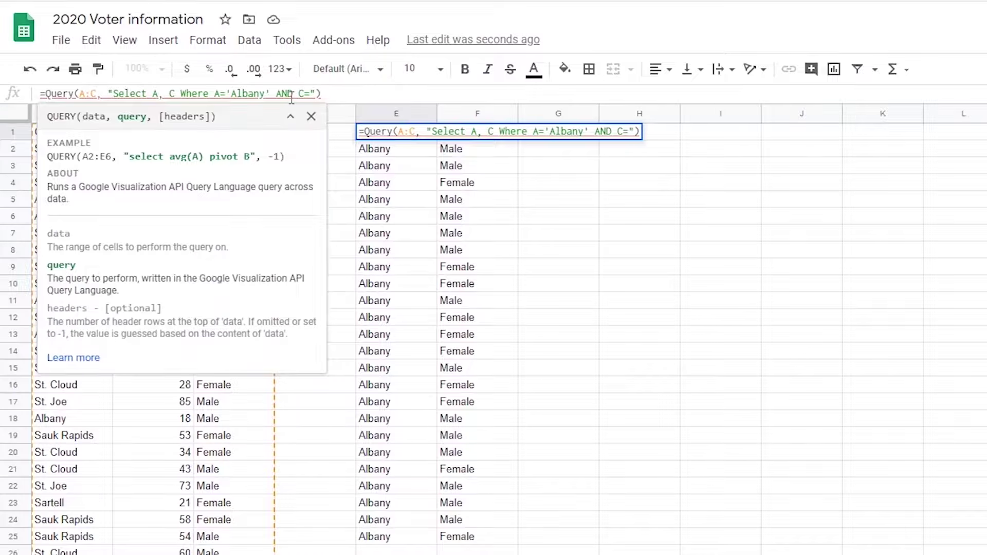
pyautogui.write("'Femal")
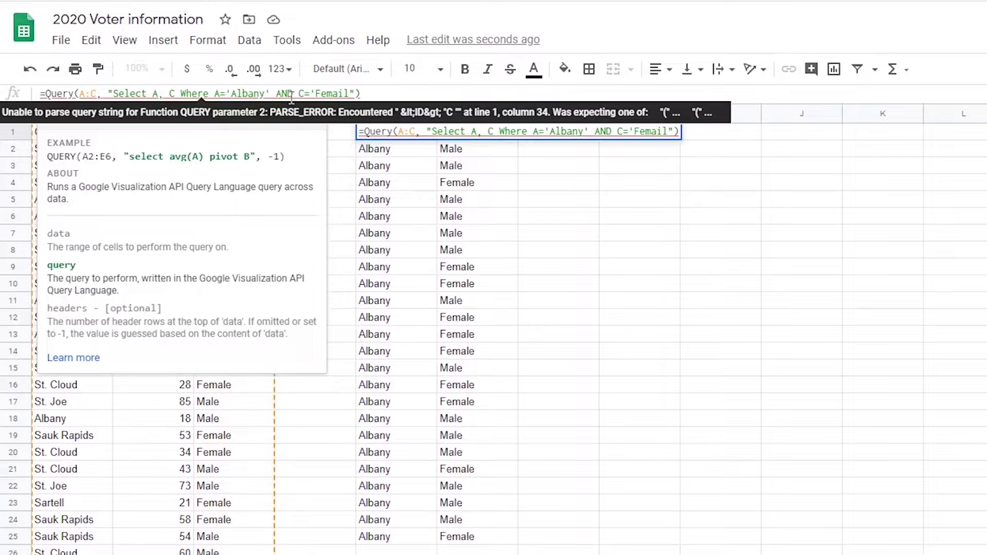
pyautogui.press('BackSpace')
pyautogui.write("le'")
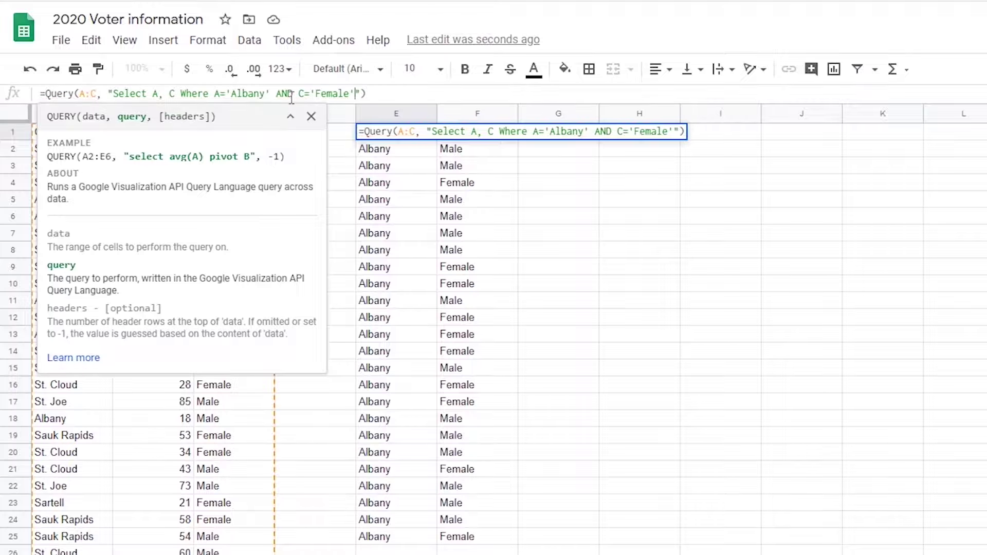
pyautogui.press('Return')
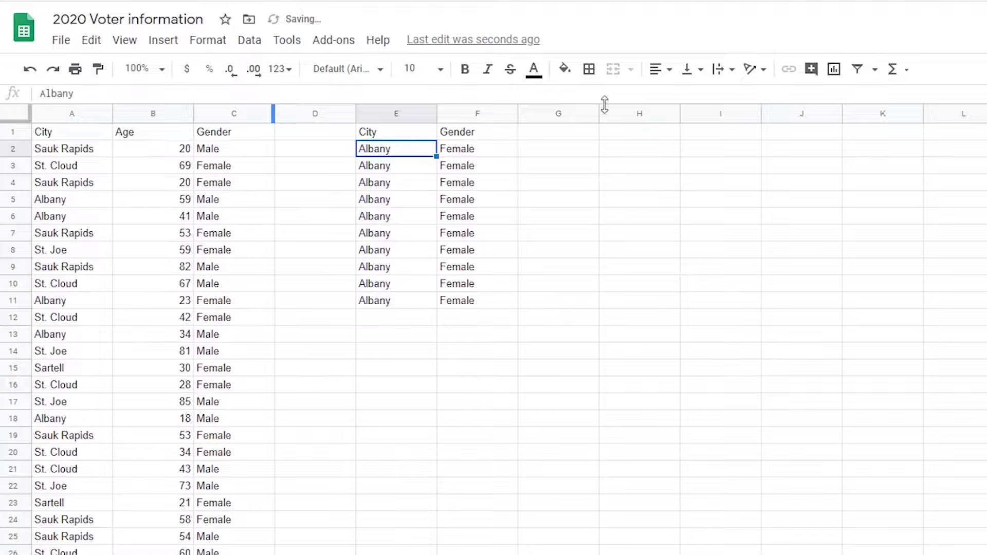
pyautogui.click(400, 135)
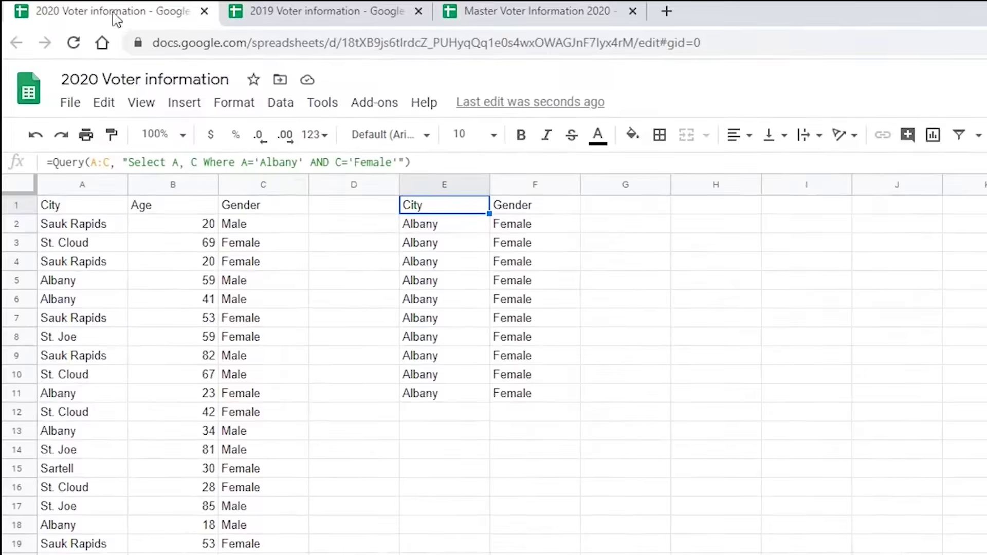
# - Look through the 2019 and 2020 Voter information tabs, ending on the empty master spreadsheet
pyautogui.click(514, 15)
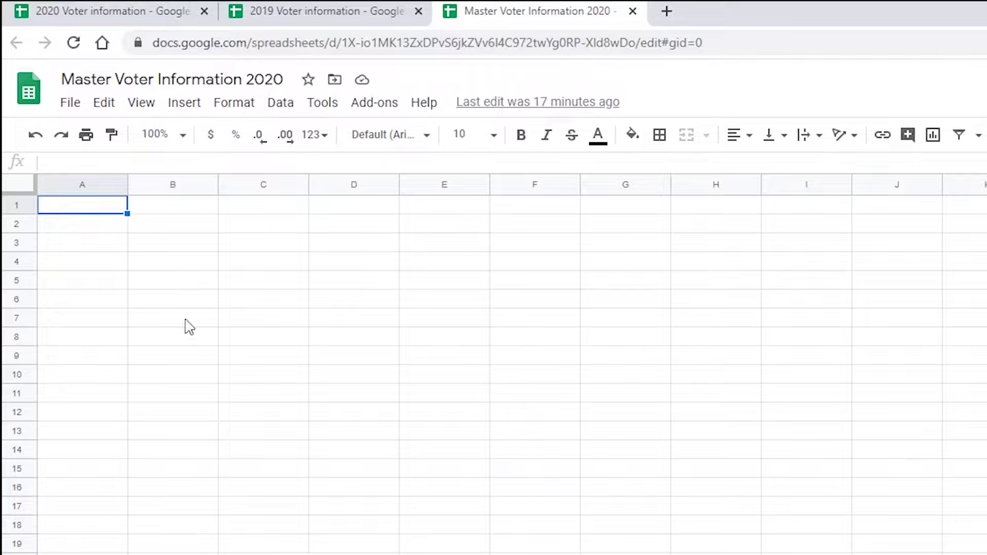
pyautogui.click(270, 15)
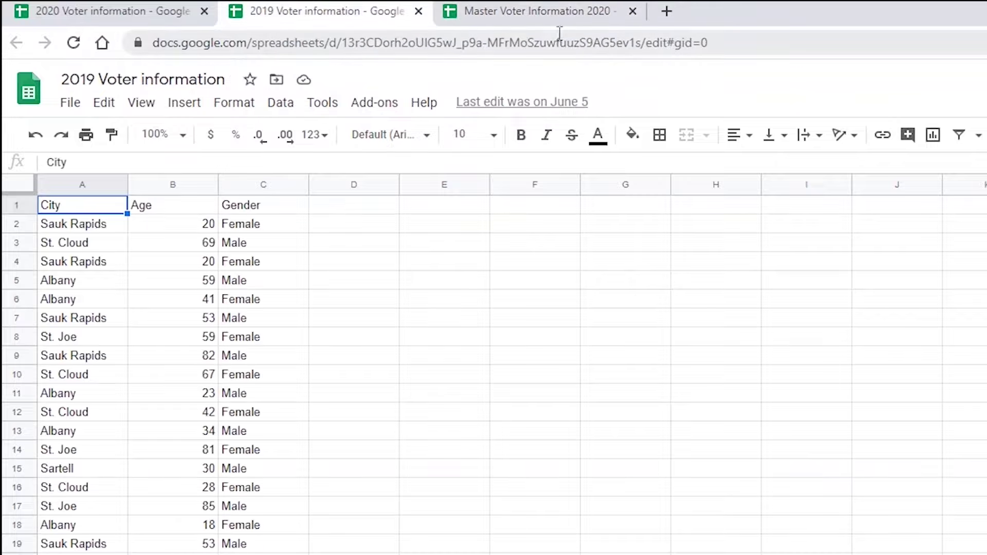
pyautogui.click(128, 11)
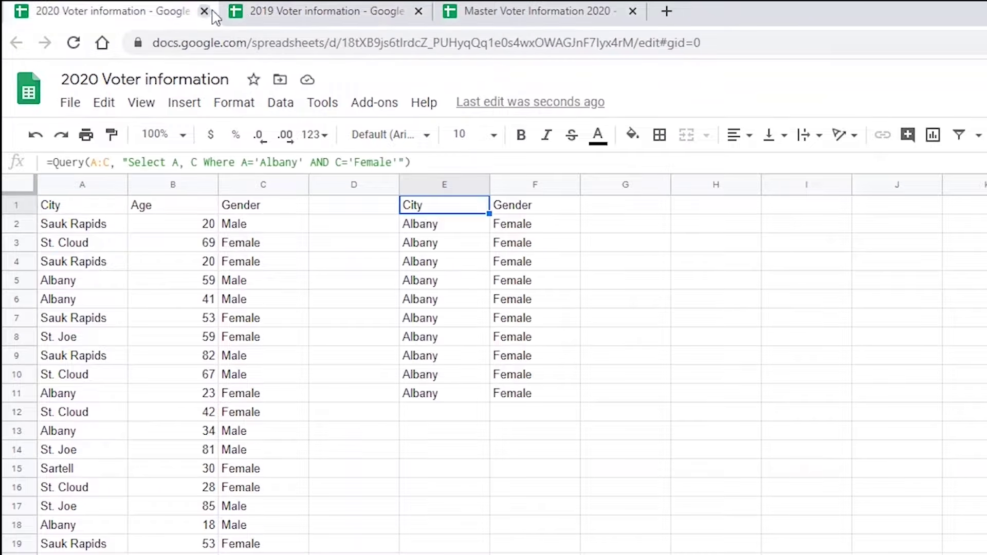
pyautogui.click(259, 13)
pyautogui.click(522, 15)
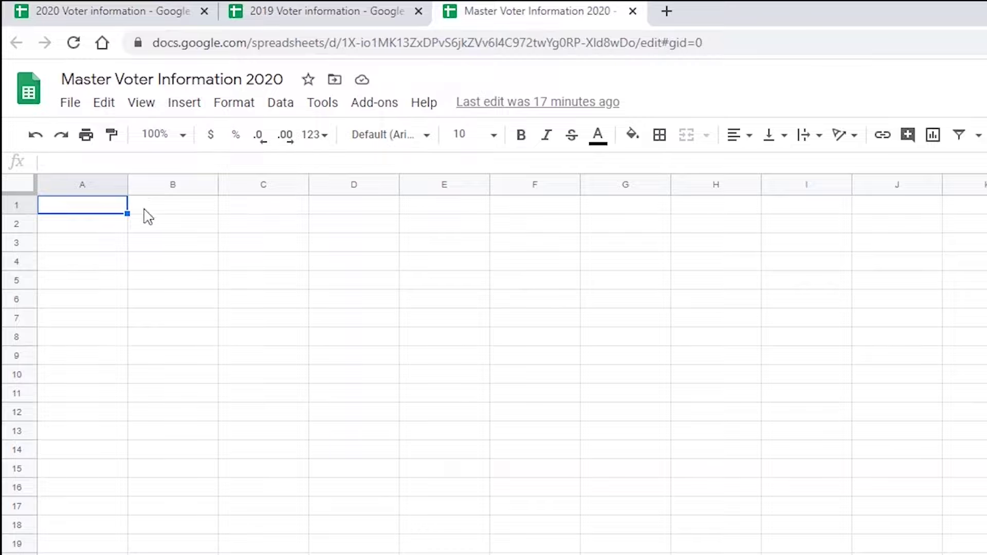
pyautogui.click(306, 11)
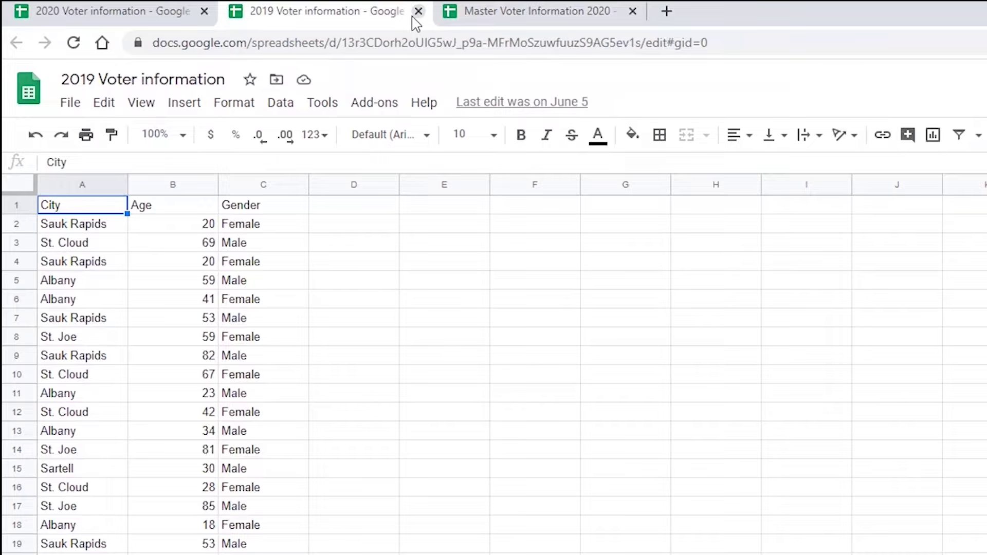
pyautogui.click(463, 20)
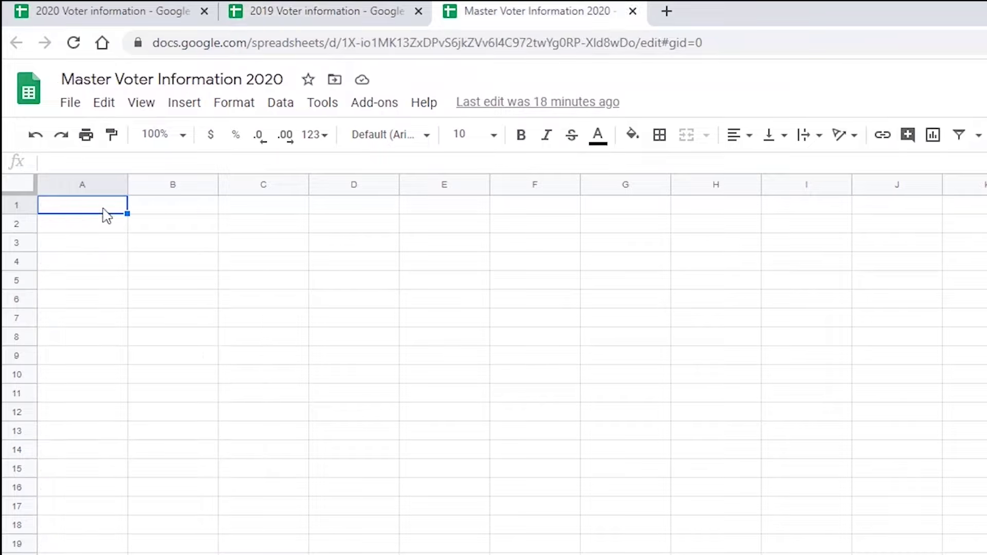
# - Start =importrange( in A1 and bring up the 2019 Voter information spreadsheet
pyautogui.write('=imp')
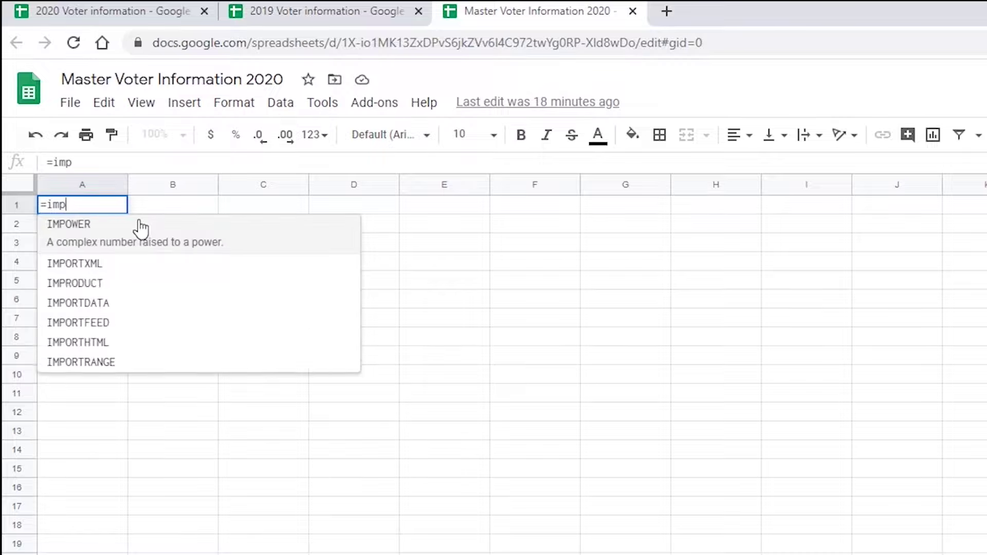
pyautogui.write('ortrange')
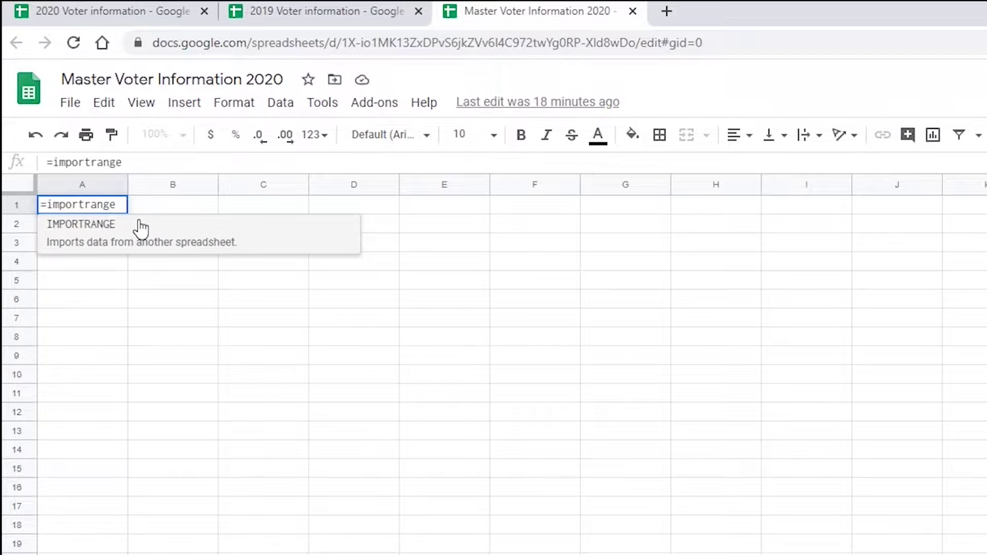
pyautogui.write('(')
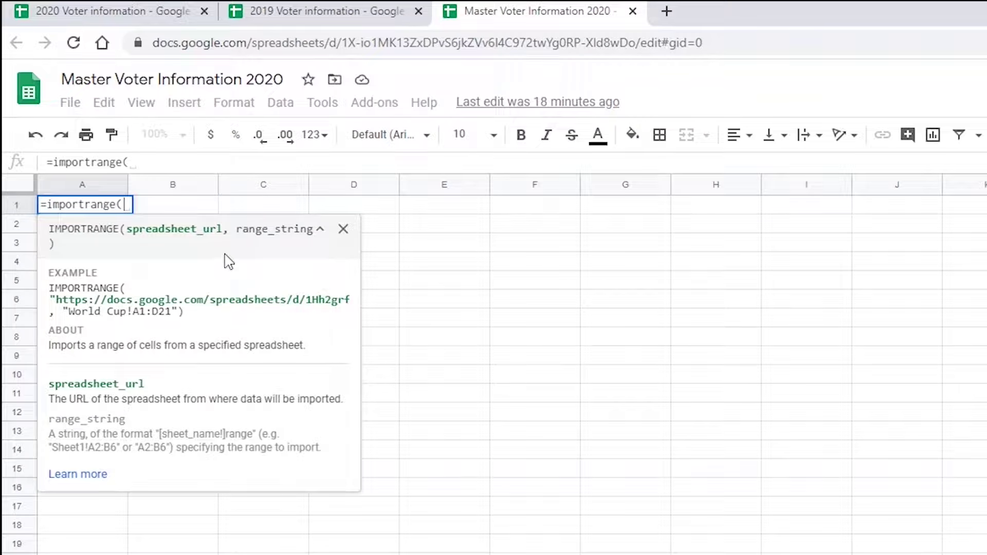
pyautogui.click(298, 18)
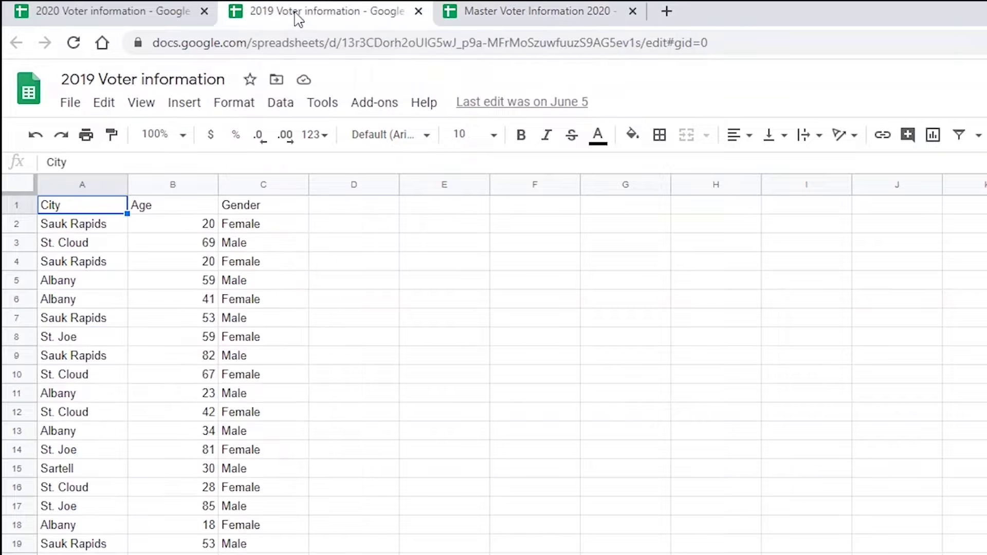
# - Paste the 2019 spreadsheet's URL ID in quotes into A1's IMPORTRANGE, followed by a comma
pyautogui.click(344, 47)
pyautogui.click(363, 70)
pyautogui.moveTo(342, 43); pyautogui.dragTo(640, 47)
pyautogui.hotkey('ctrl', 'c')
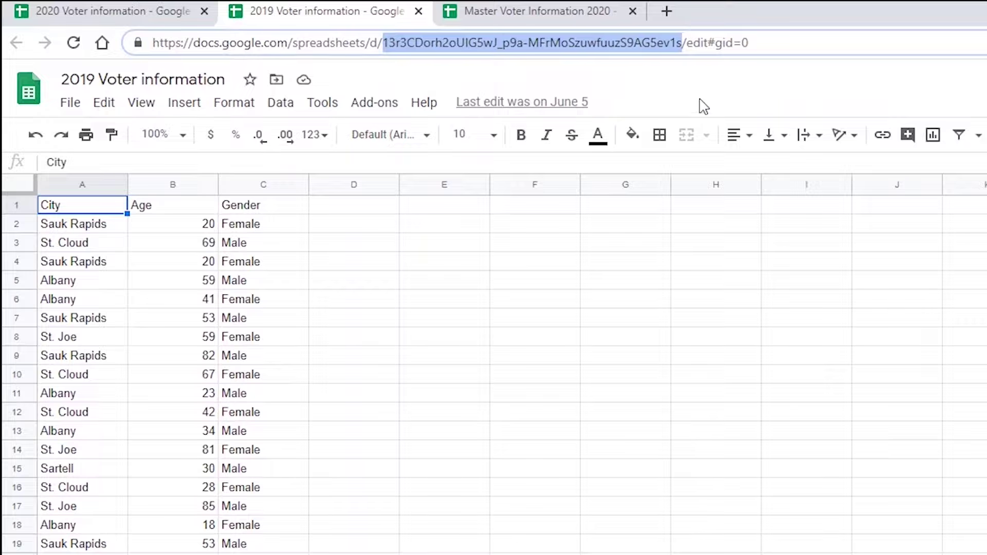
pyautogui.click(563, 11)
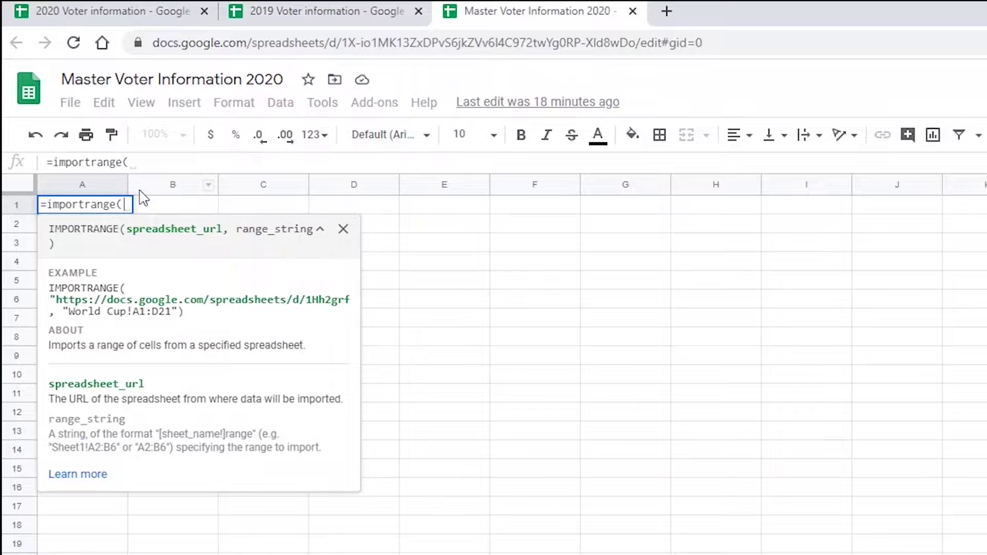
pyautogui.write('"')
pyautogui.hotkey('ctrl', 'v')
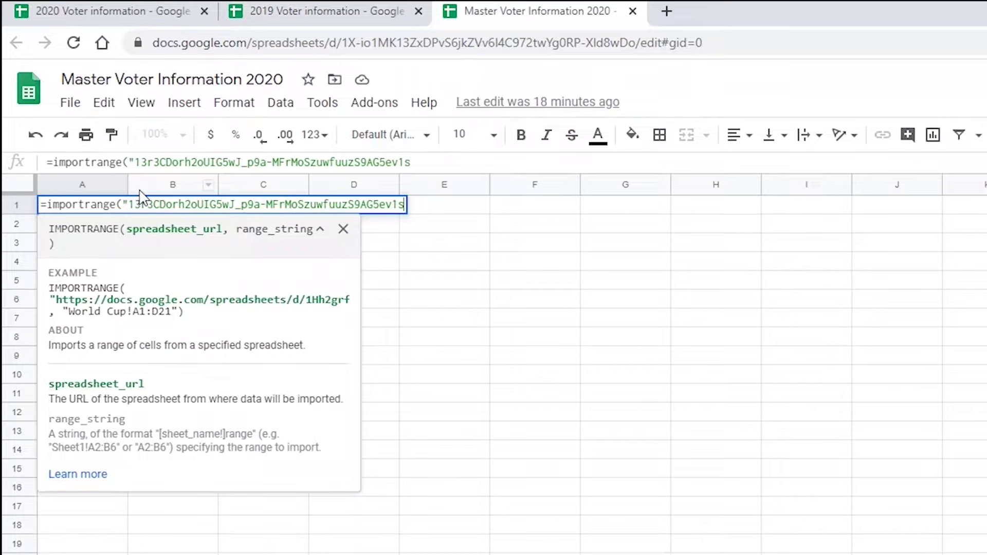
pyautogui.write('")')
pyautogui.press('Return')
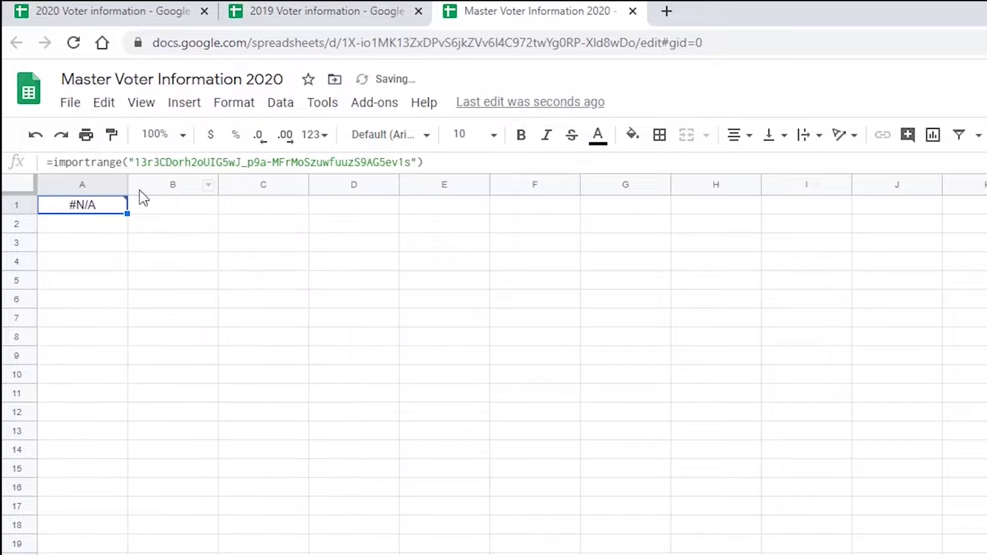
pyautogui.click(433, 163)
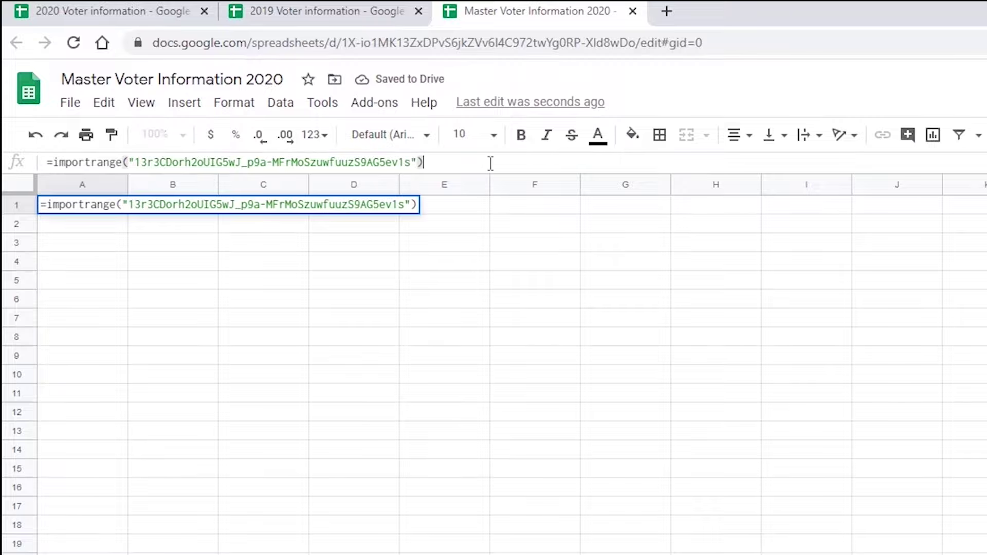
pyautogui.press('BackSpace')
pyautogui.press('BackSpace')
pyautogui.write('",')
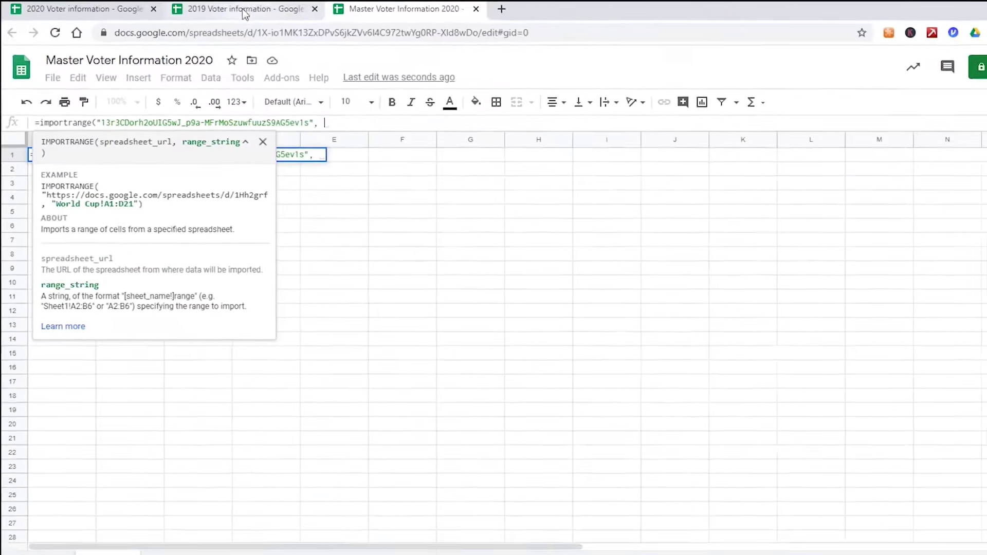
# - Complete the IMPORTRANGE with the range "2019 Voter Information!A:C" and a closing parenthesis
pyautogui.click(315, 13)
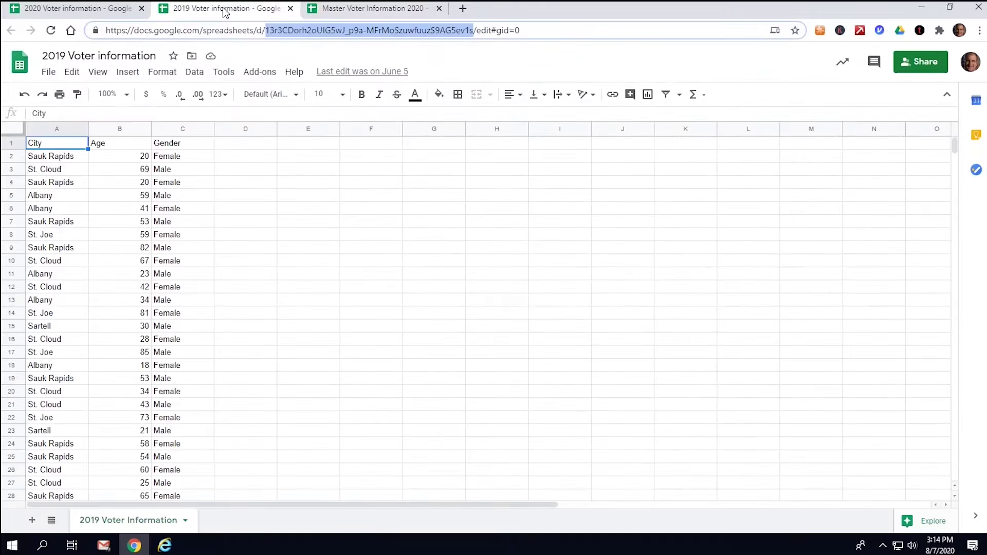
pyautogui.click(359, 9)
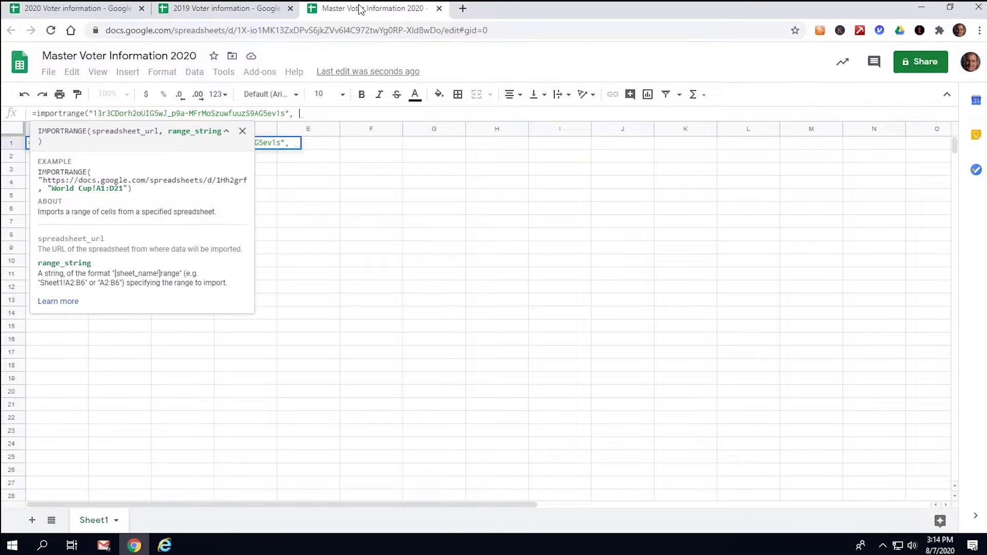
pyautogui.click(265, 14)
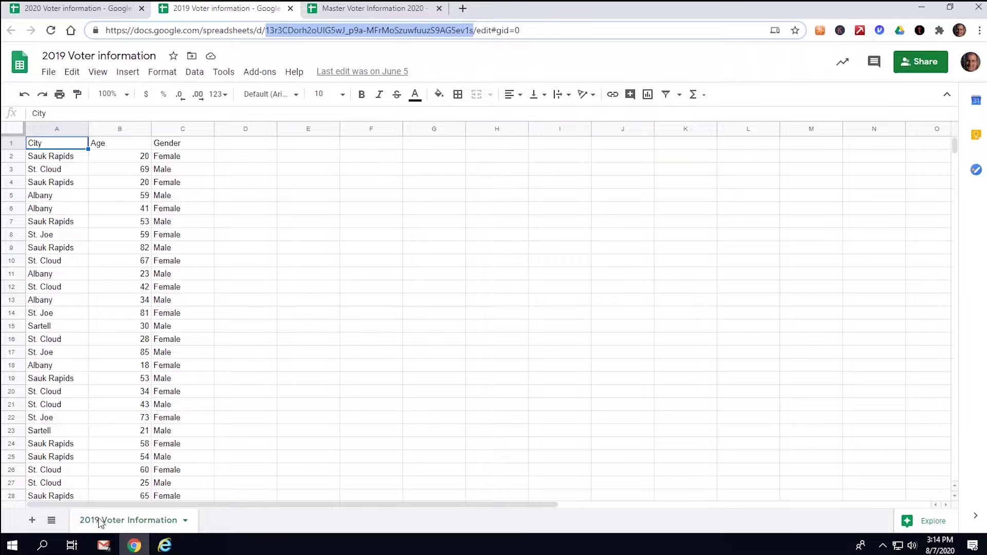
pyautogui.click(370, 16)
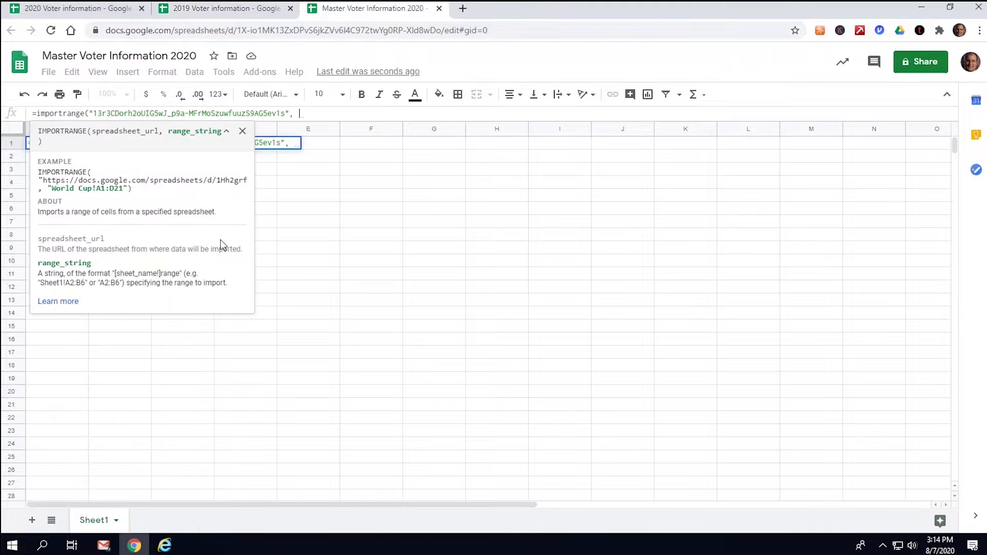
pyautogui.write('"')
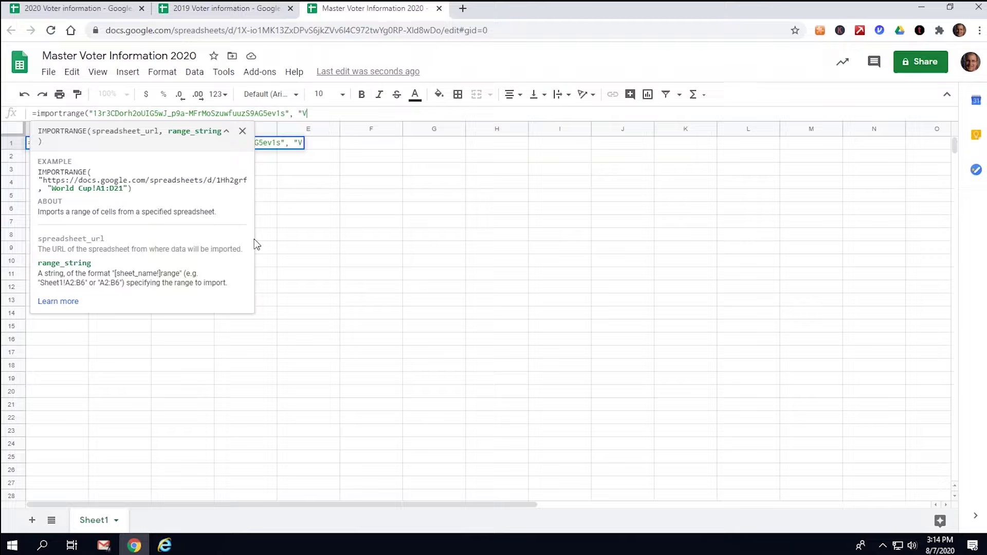
pyautogui.write('2019 Voter')
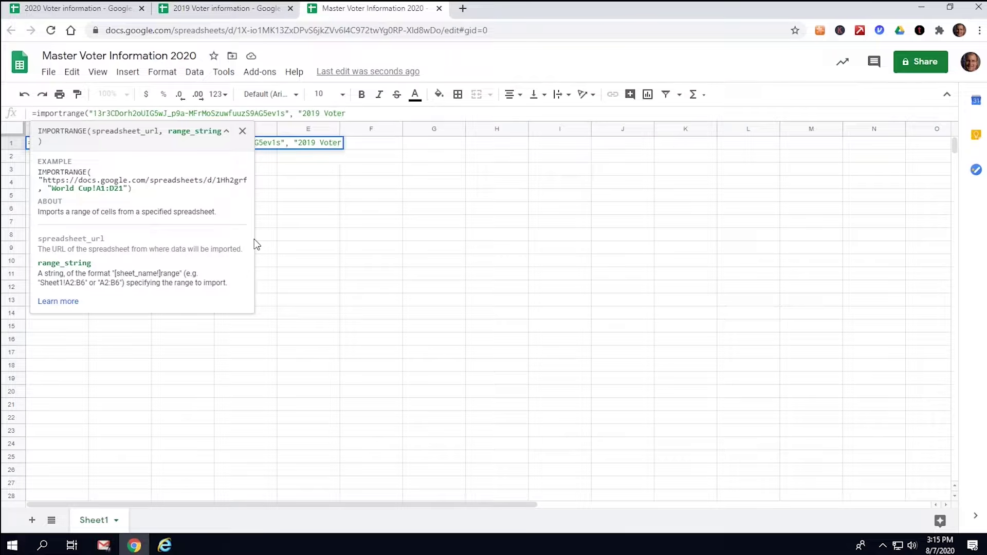
pyautogui.write(' Information')
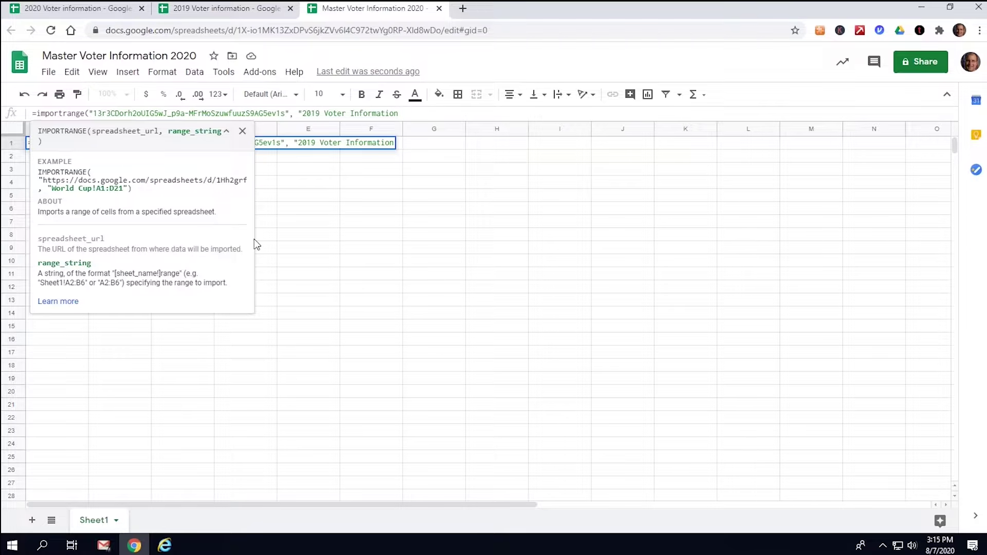
pyautogui.write('!')
pyautogui.click(232, 9)
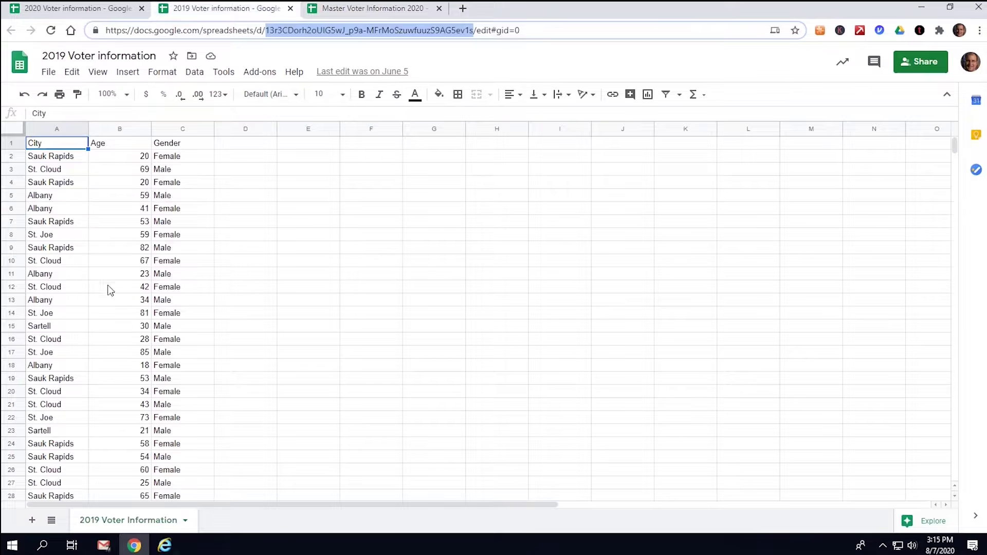
pyautogui.click(407, 9)
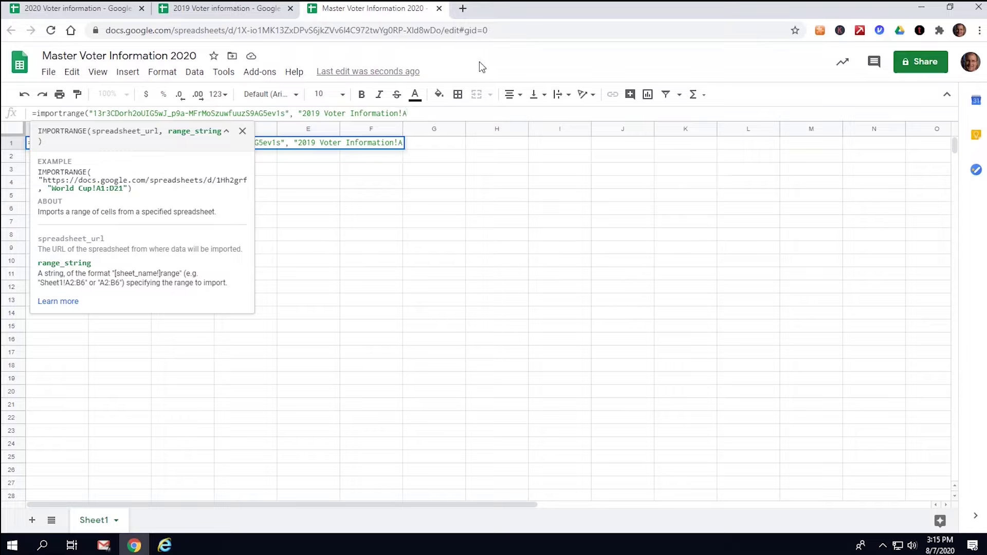
pyautogui.write(':C")')
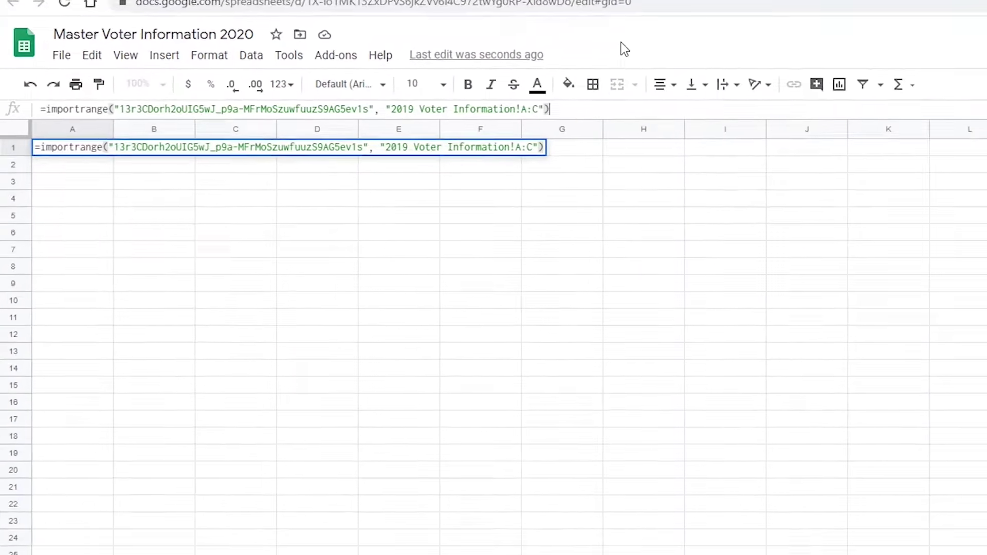
# - Enter the 2019 import formula in A1 and allow access so the voter data fills A to C
pyautogui.press('Return')
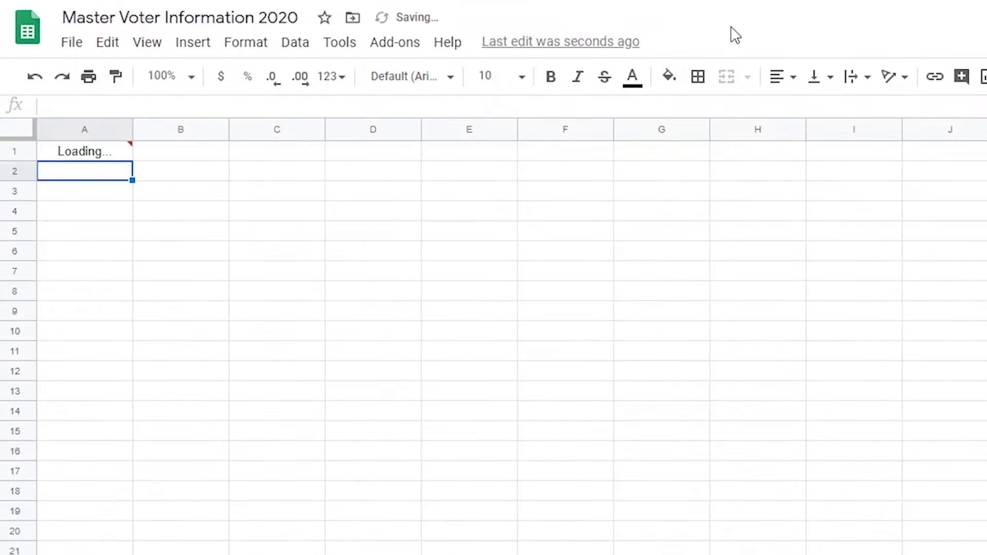
pyautogui.click(102, 153)
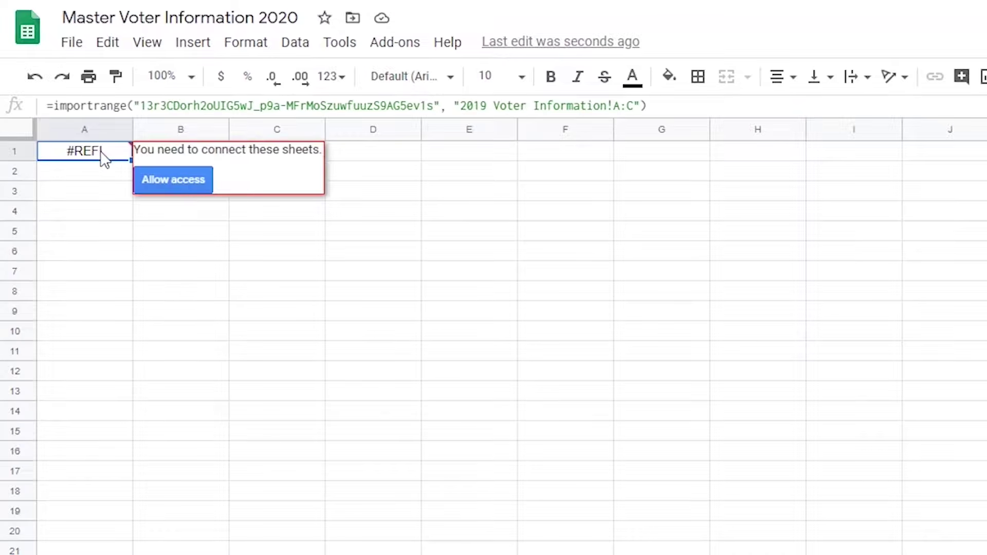
pyautogui.click(184, 183)
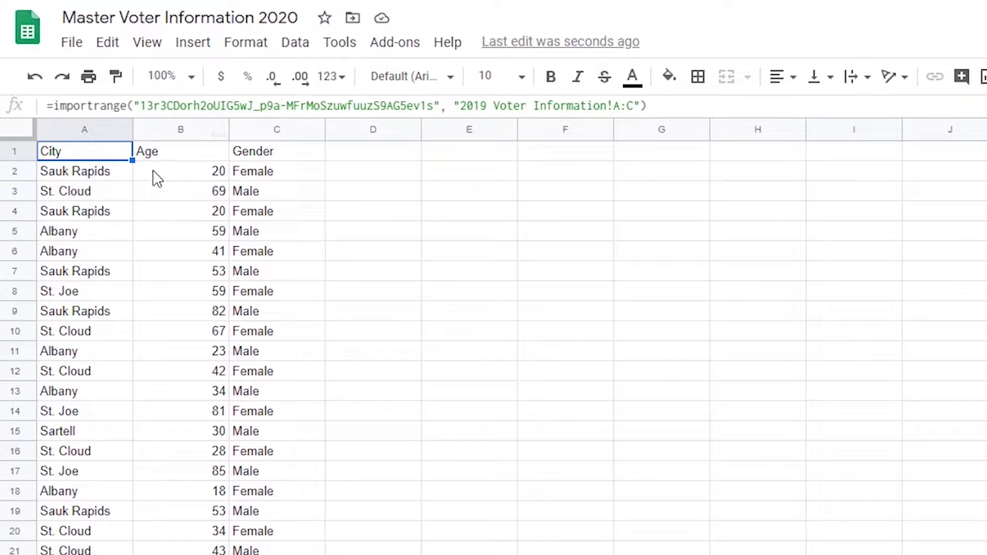
pyautogui.click(443, 159)
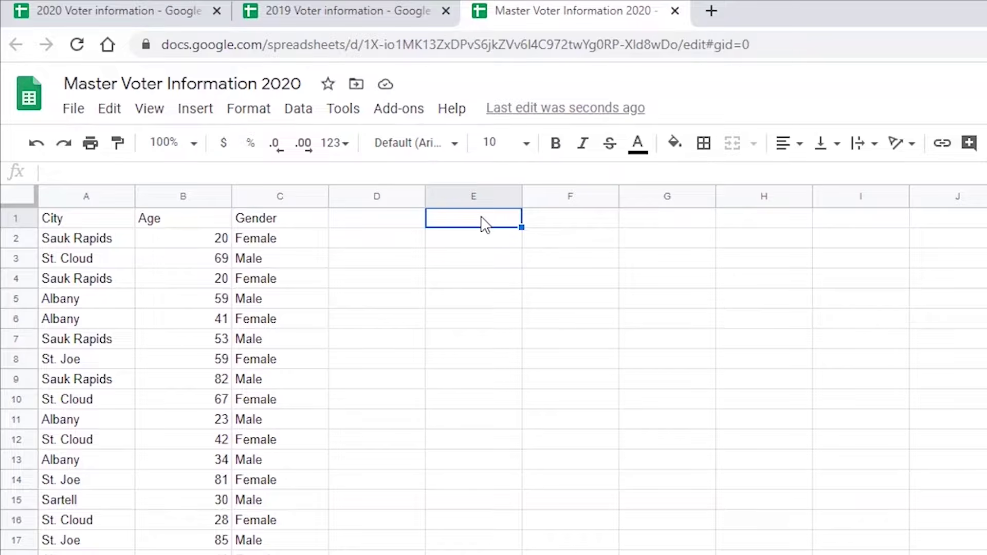
# - In E1, import "2020 Voter Information!A:C" using the 2020 spreadsheet's ID, then allow access
pyautogui.write('=im')
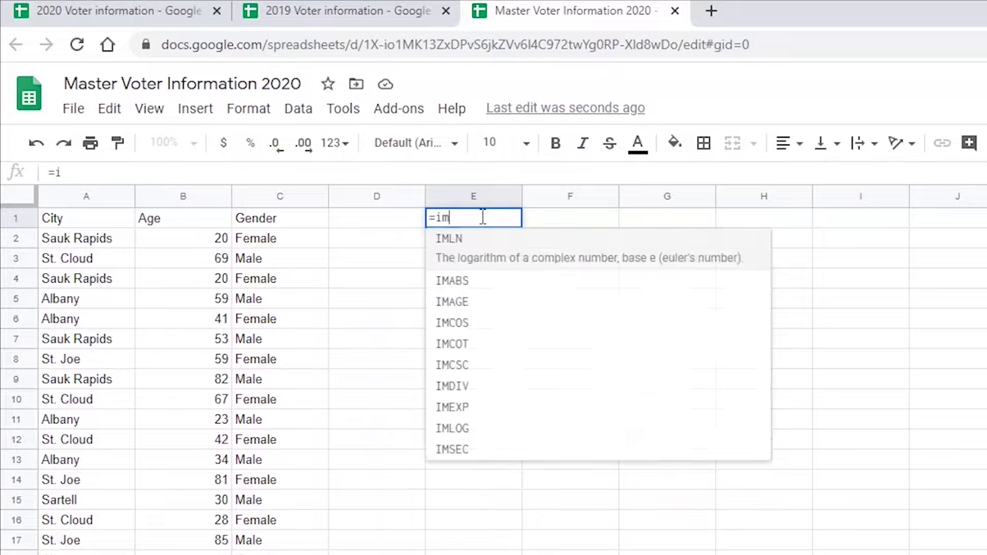
pyautogui.write('portrange')
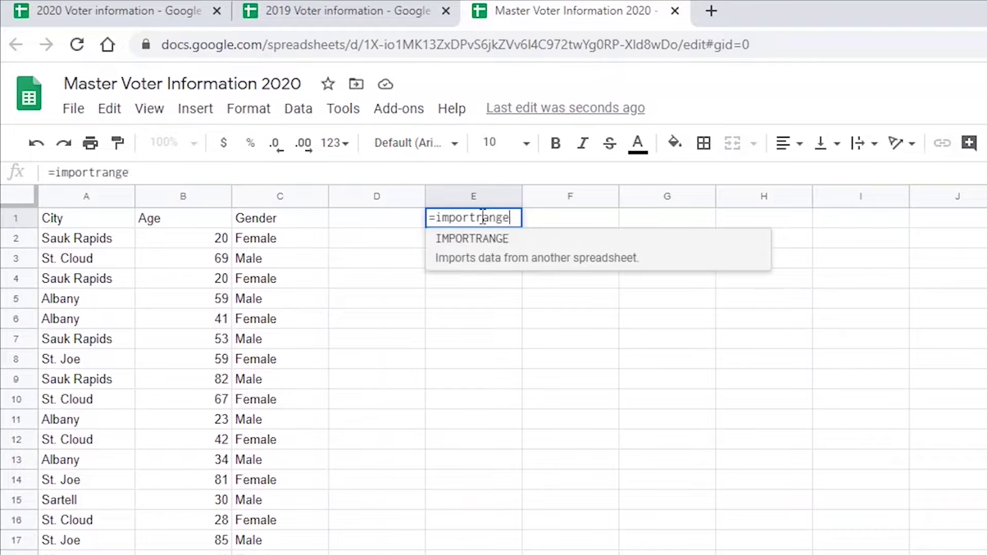
pyautogui.write('(')
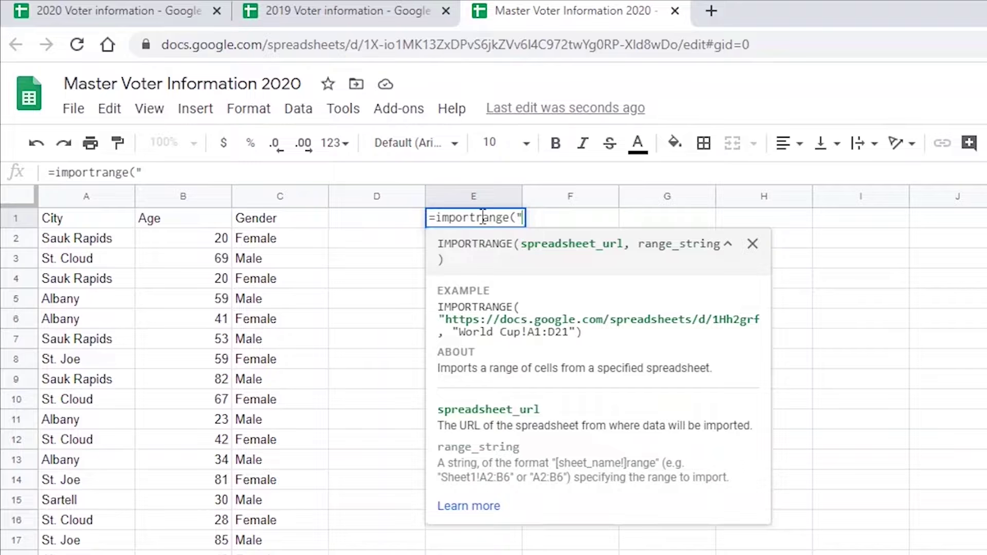
pyautogui.click(154, 11)
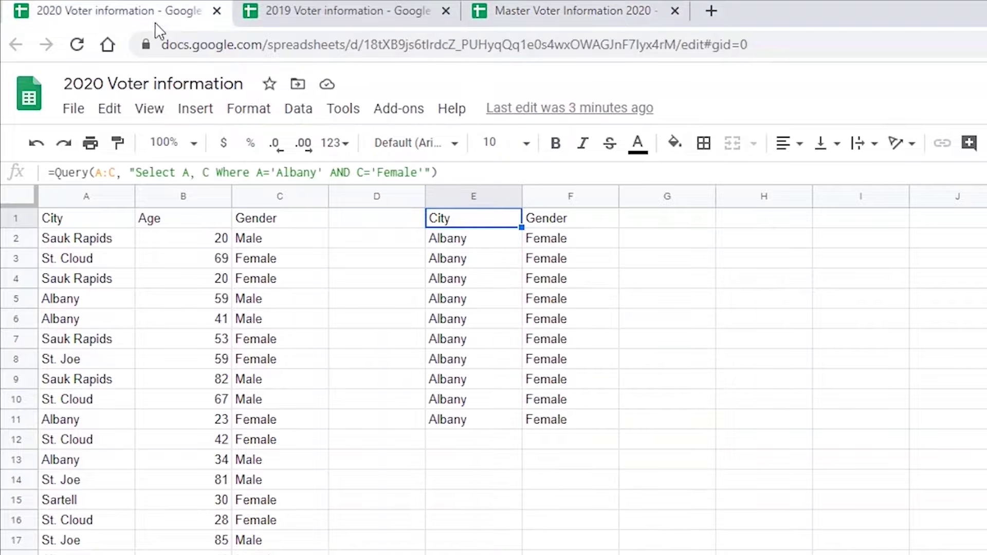
pyautogui.moveTo(364, 45); pyautogui.dragTo(678, 48)
pyautogui.hotkey('ctrl', 'c')
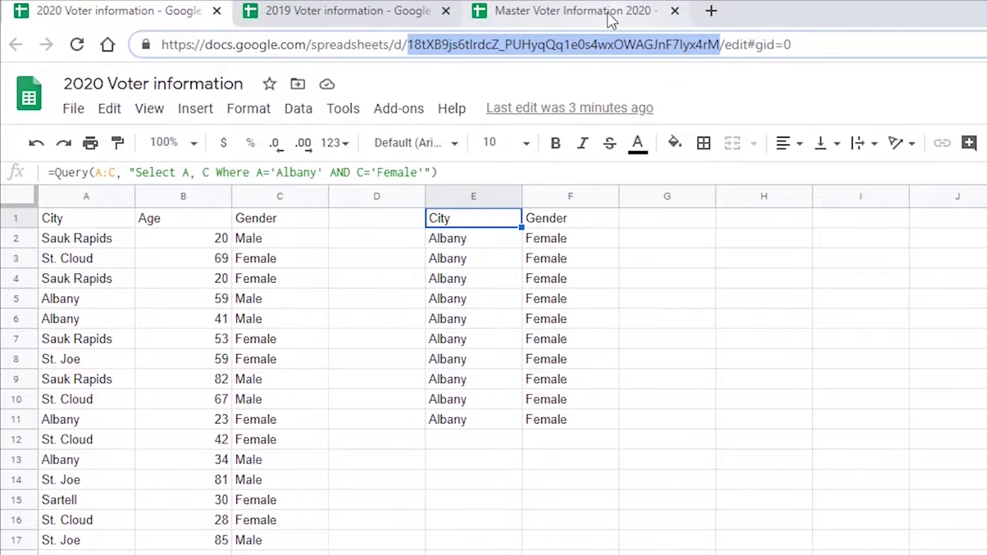
pyautogui.click(607, 11)
pyautogui.hotkey('ctrl', 'v')
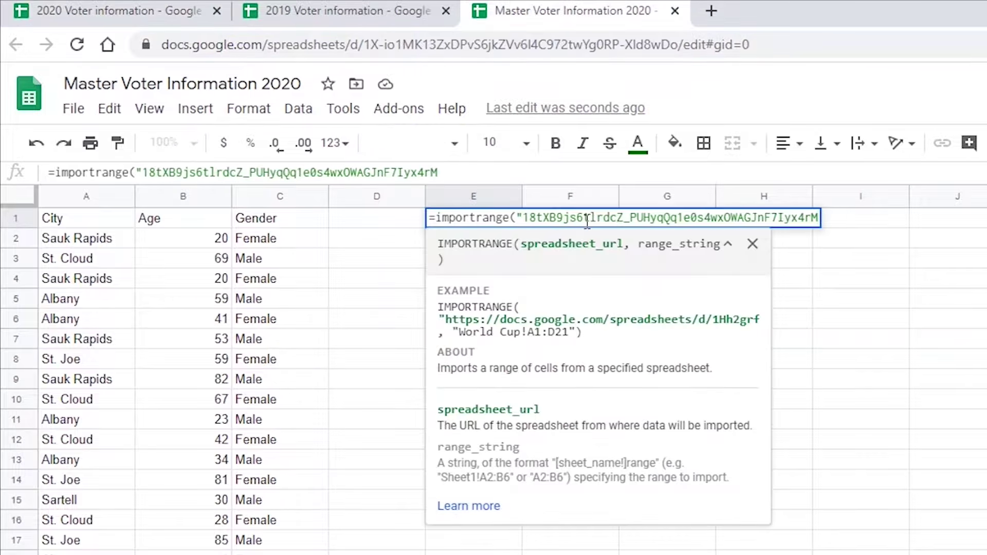
pyautogui.write('", ')
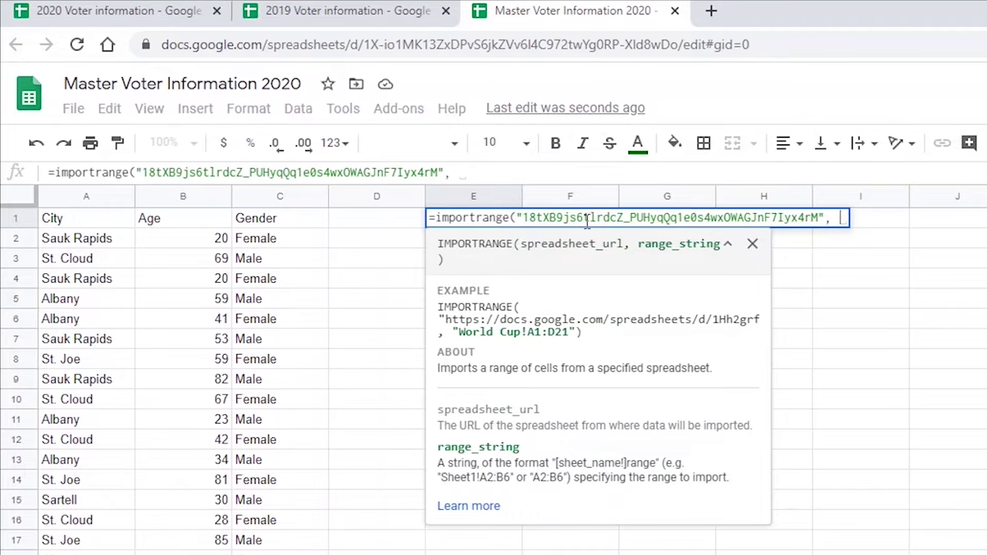
pyautogui.write('"')
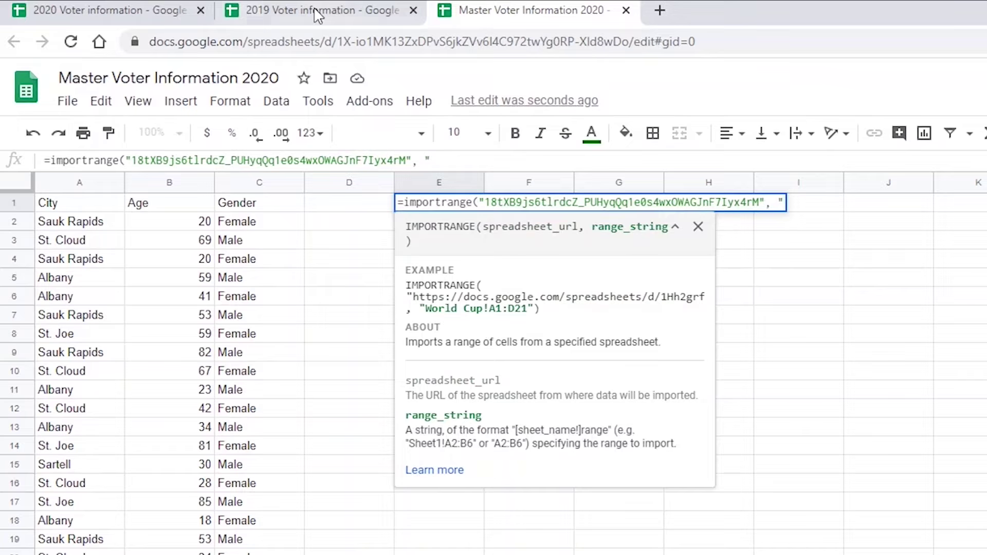
pyautogui.write('2020')
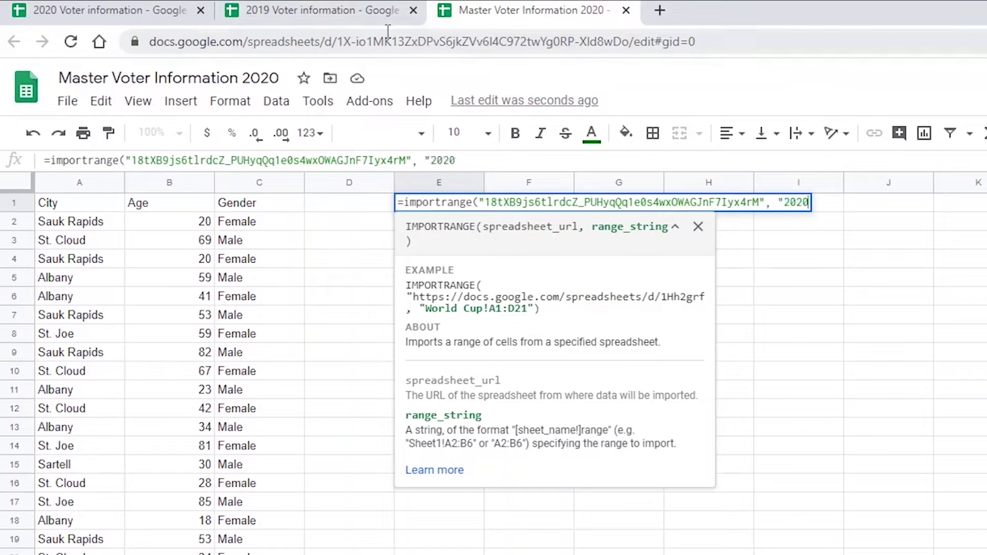
pyautogui.write(' Voter Infor')
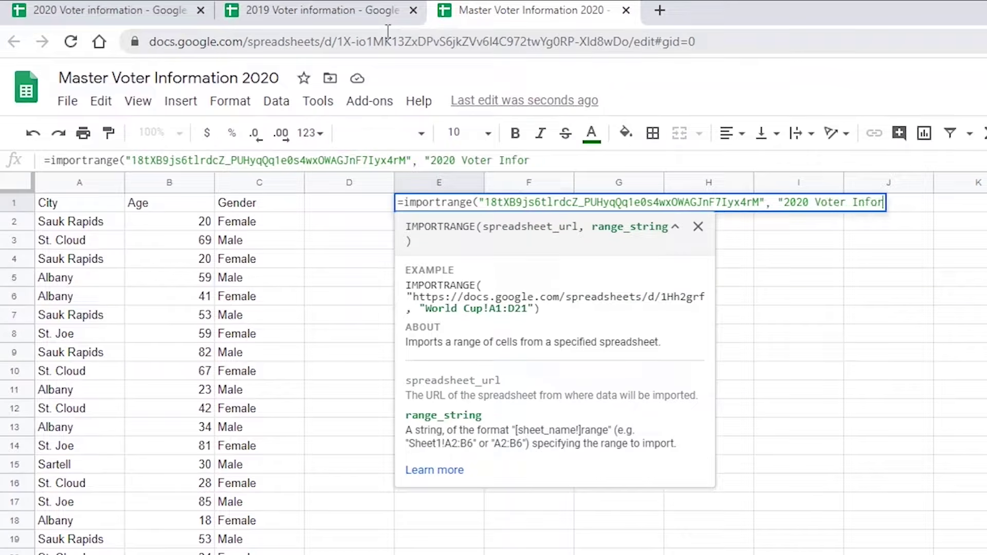
pyautogui.write('mation!A')
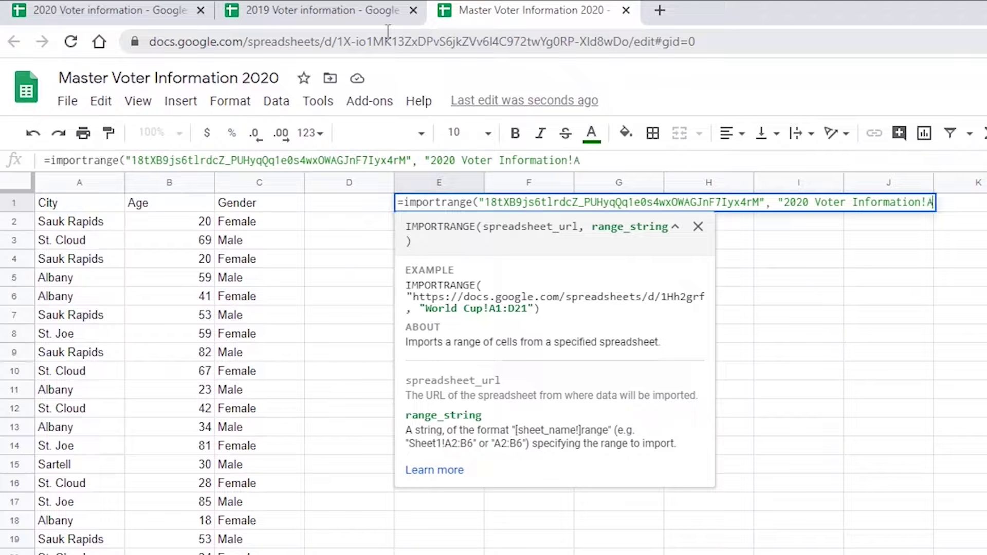
pyautogui.write(':C"')
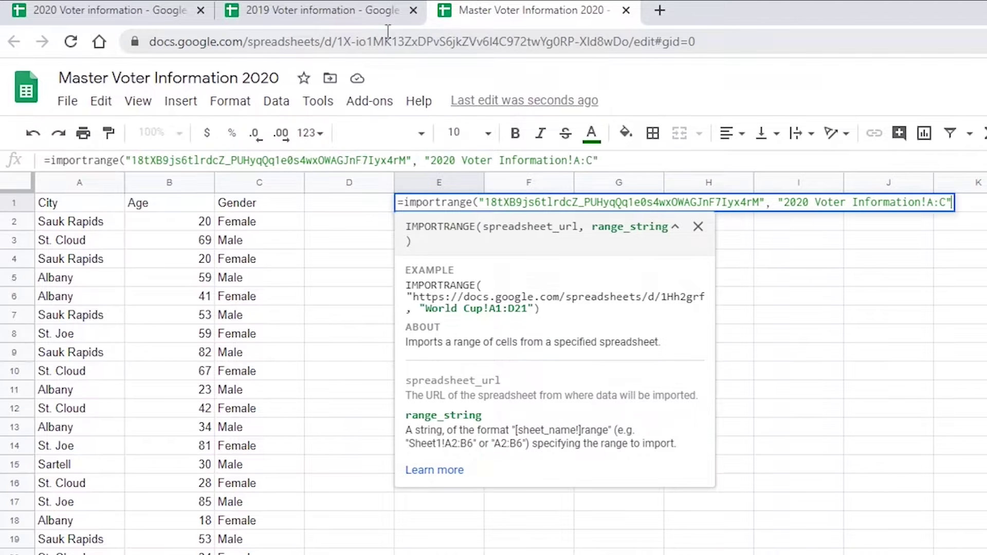
pyautogui.write(')')
pyautogui.press('Return')
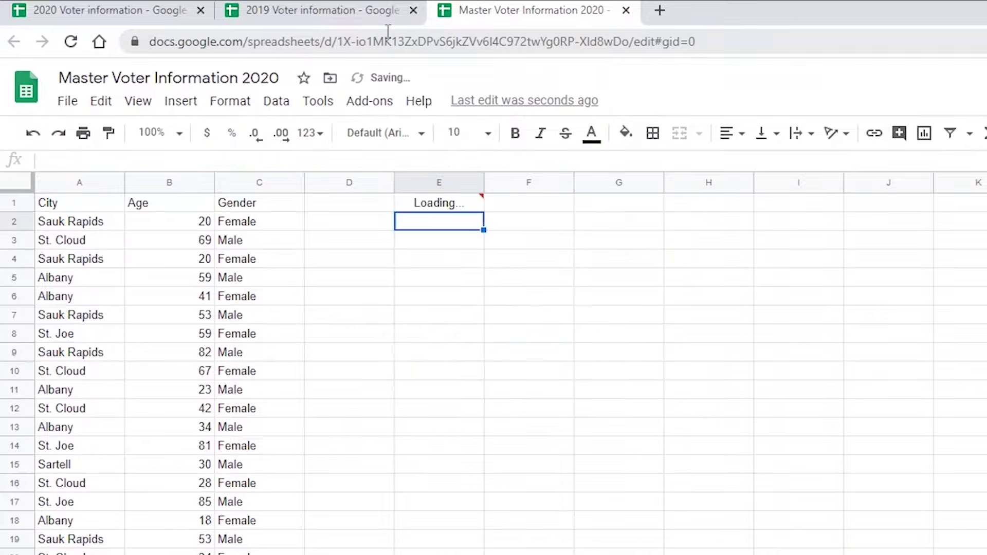
pyautogui.click(461, 206)
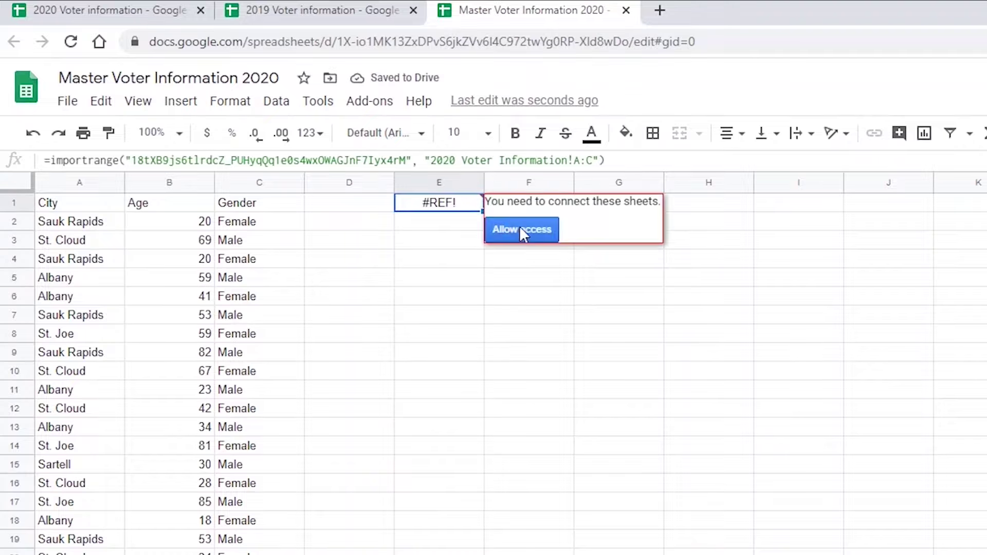
pyautogui.click(521, 229)
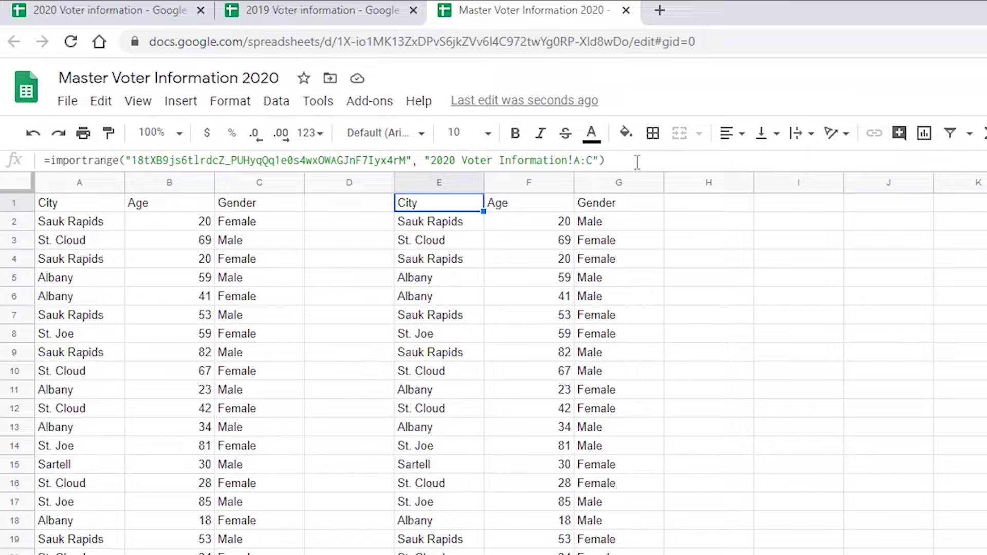
pyautogui.moveTo(638, 160); pyautogui.dragTo(52, 168)
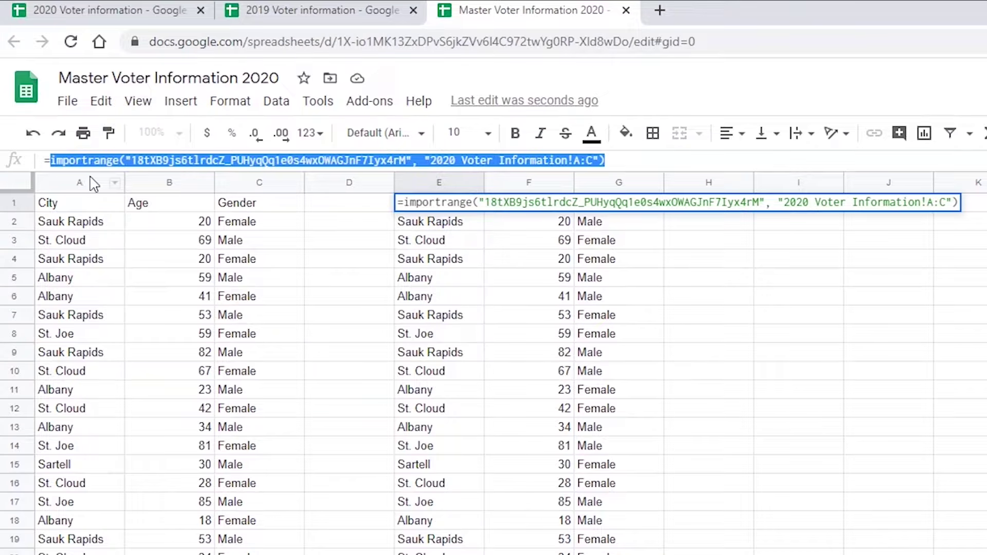
# - Clear the 2020 IMPORTRANGE from E1 and append it to A1's formula after a semicolon
pyautogui.press('BackSpace')
pyautogui.press('BackSpace')
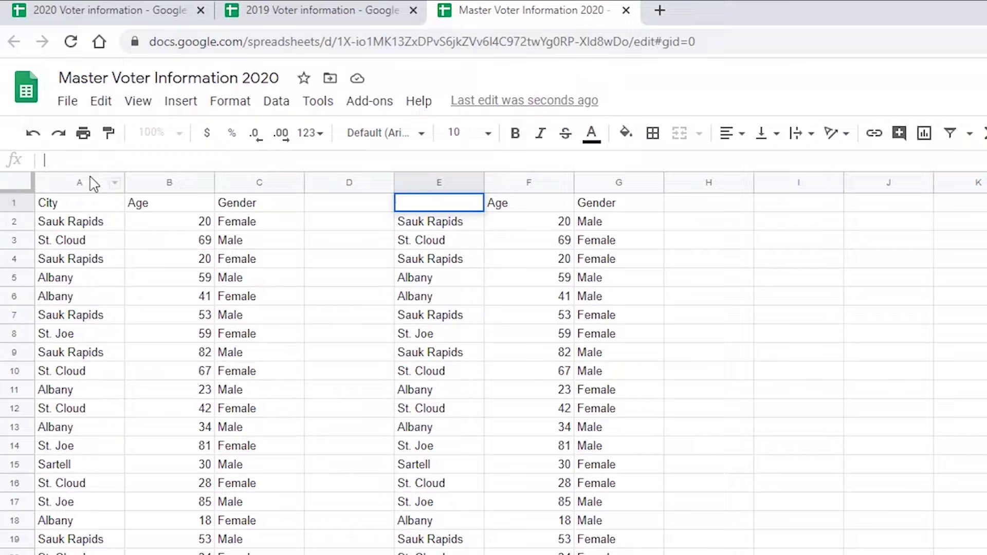
pyautogui.press('Return')
pyautogui.click(77, 202)
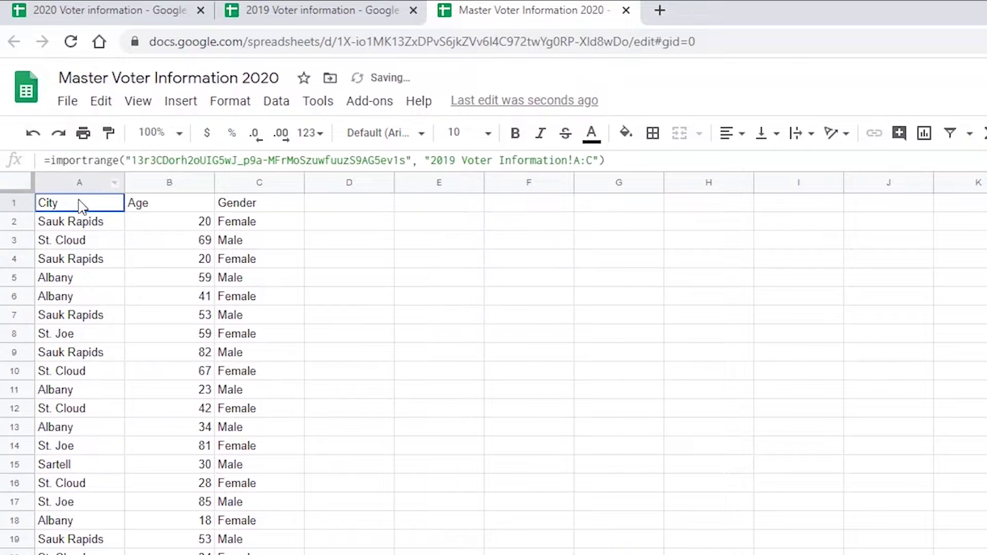
pyautogui.click(617, 160)
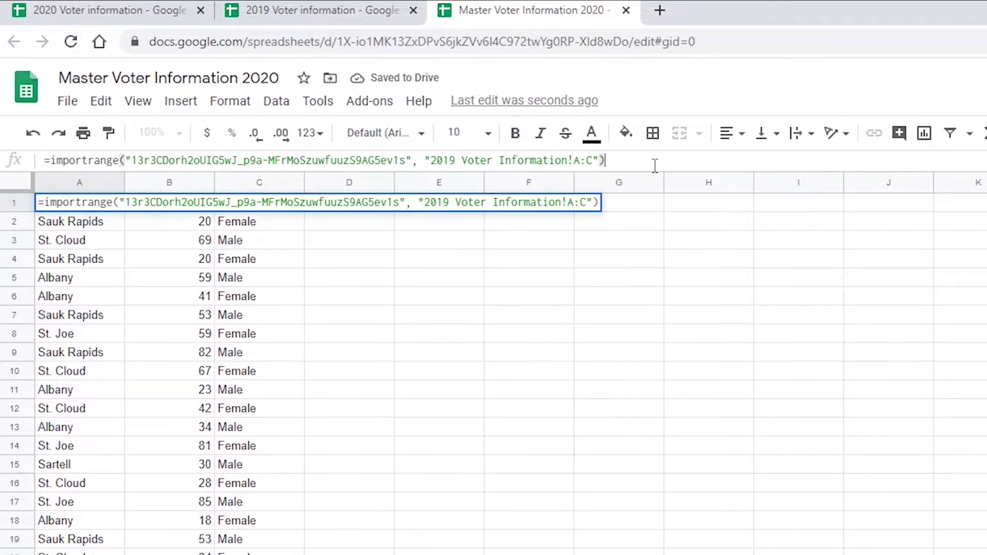
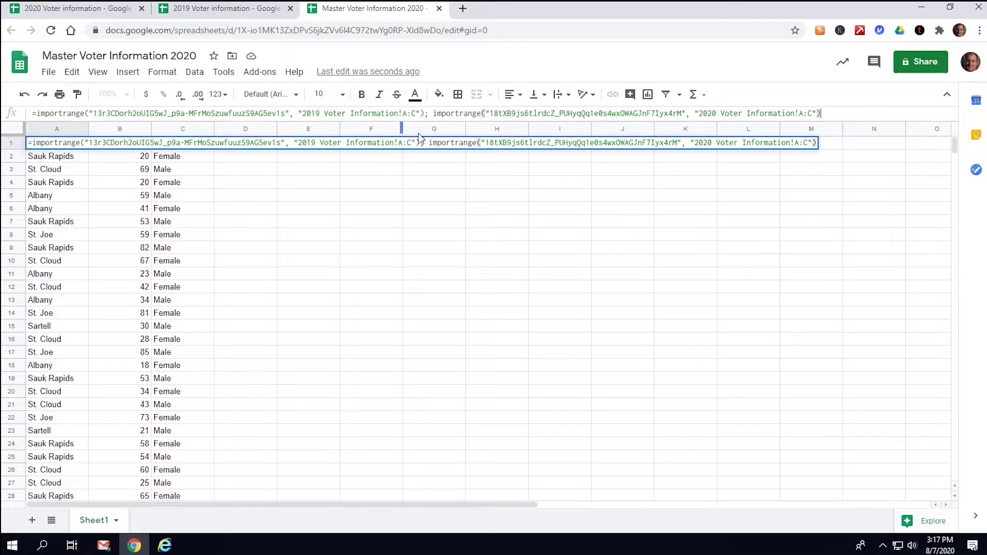
# - Wrap A1's combined formula in curly braces { } to stack both imports as one array
pyautogui.click(37, 113)
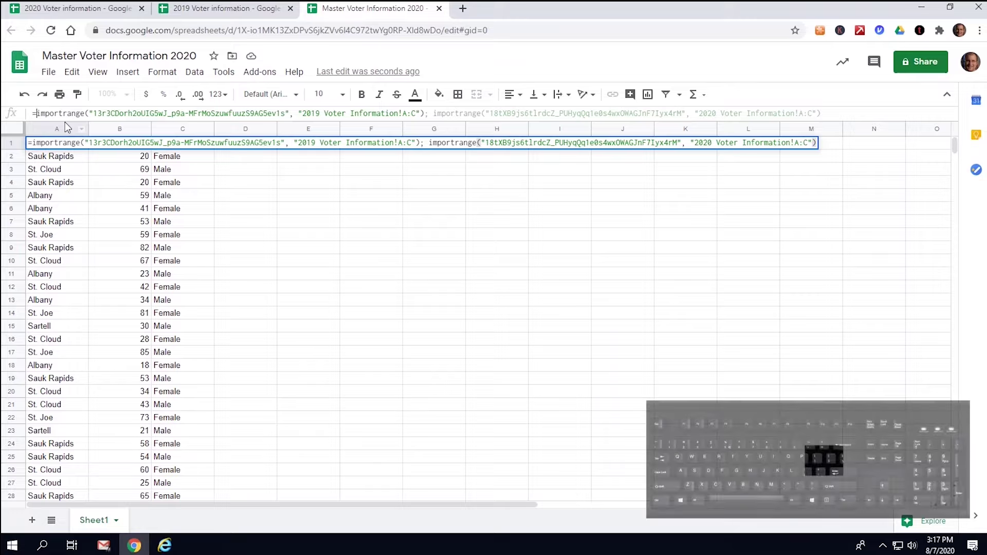
pyautogui.write('{')
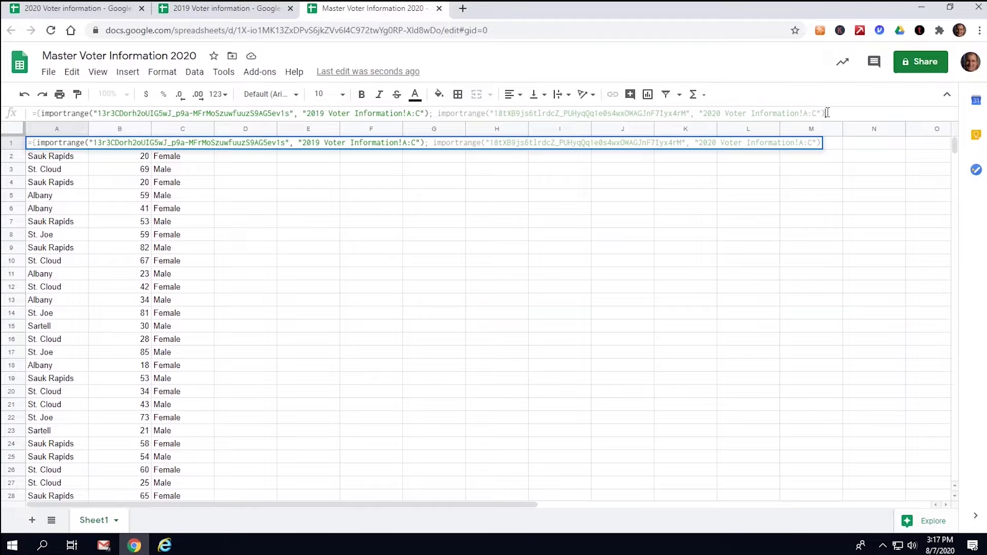
pyautogui.click(827, 113)
pyautogui.write('}')
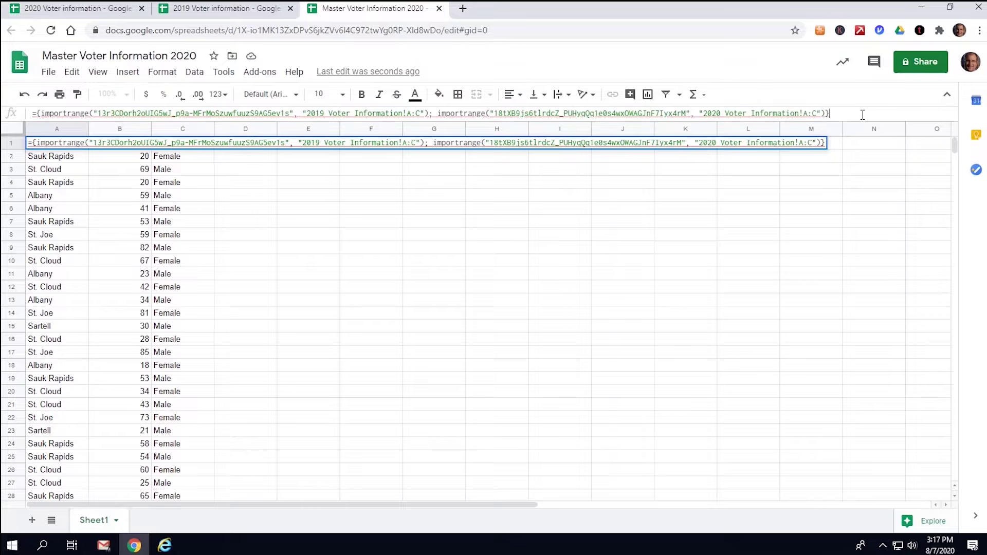
pyautogui.press('Return')
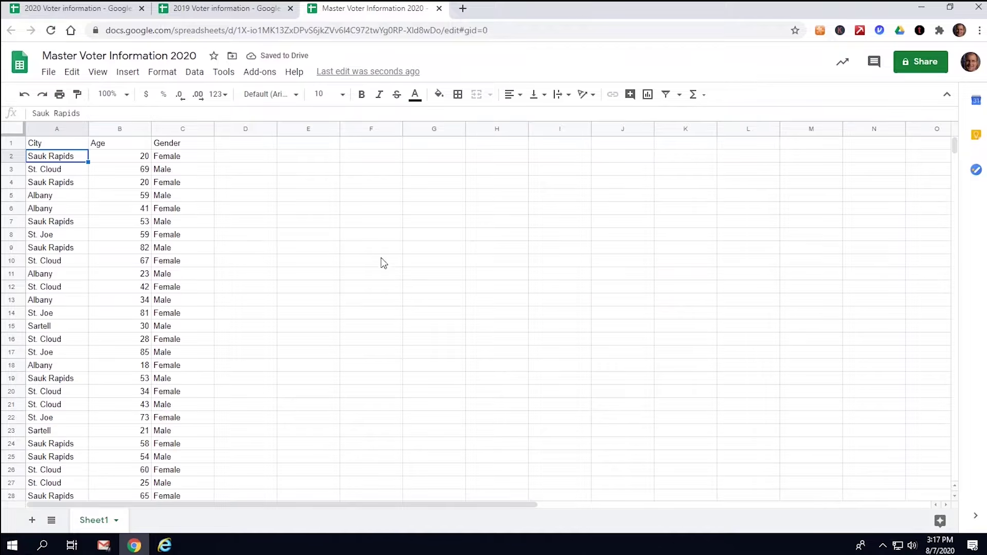
# - Change the 2019 import range in A1 to A1:C101 so the 2020 rows follow directly
pyautogui.scroll(-20, 107, 274)
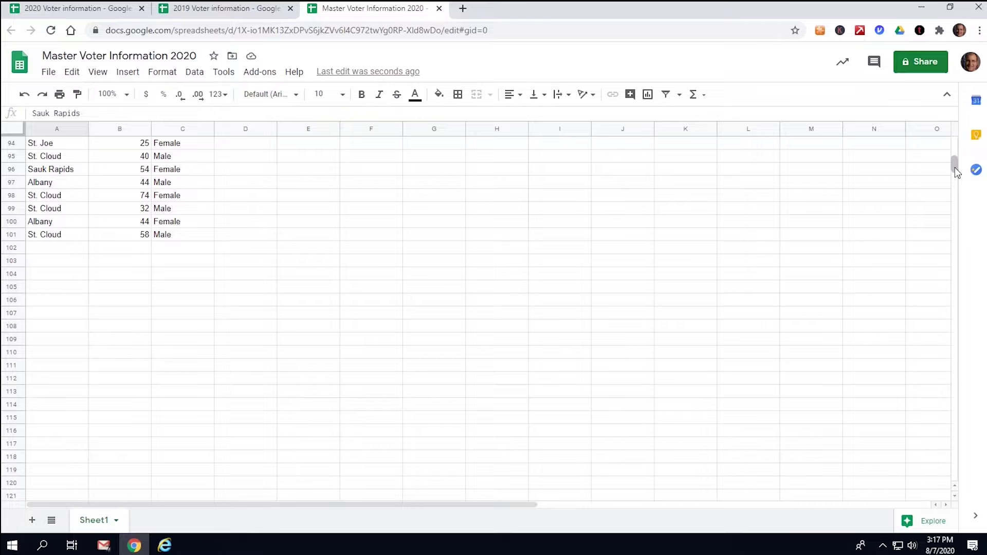
pyautogui.moveTo(956, 173); pyautogui.dragTo(954, 349)
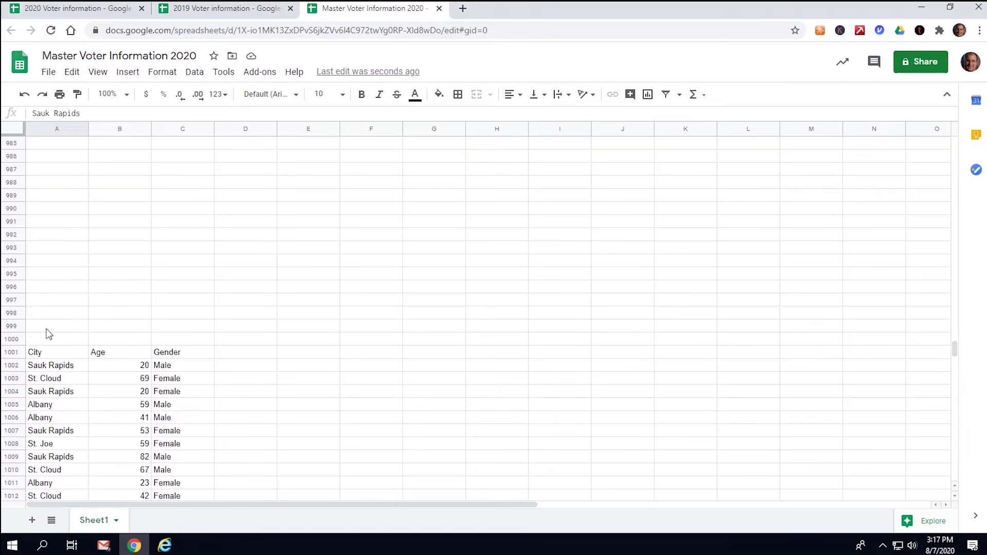
pyautogui.moveTo(954, 349); pyautogui.dragTo(954, 140)
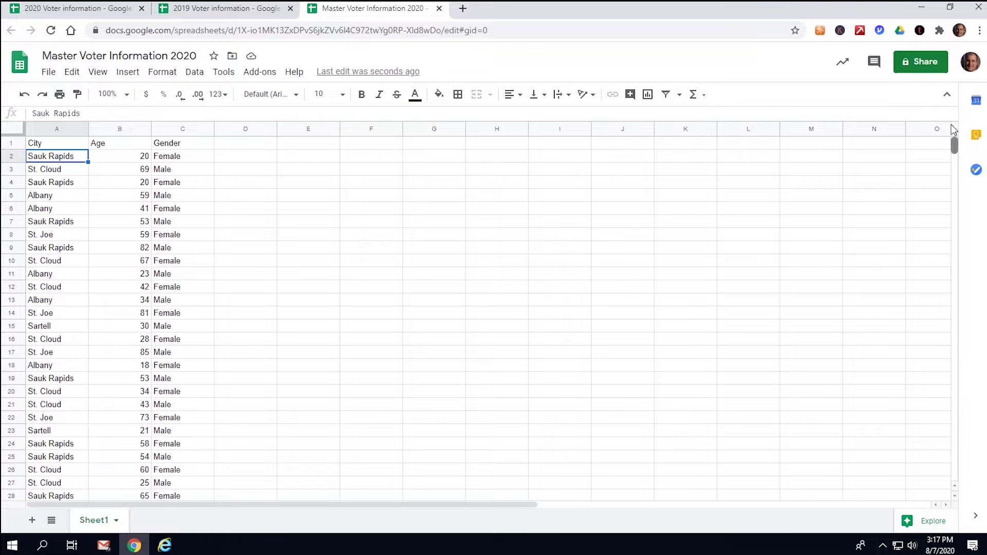
pyautogui.click(47, 145)
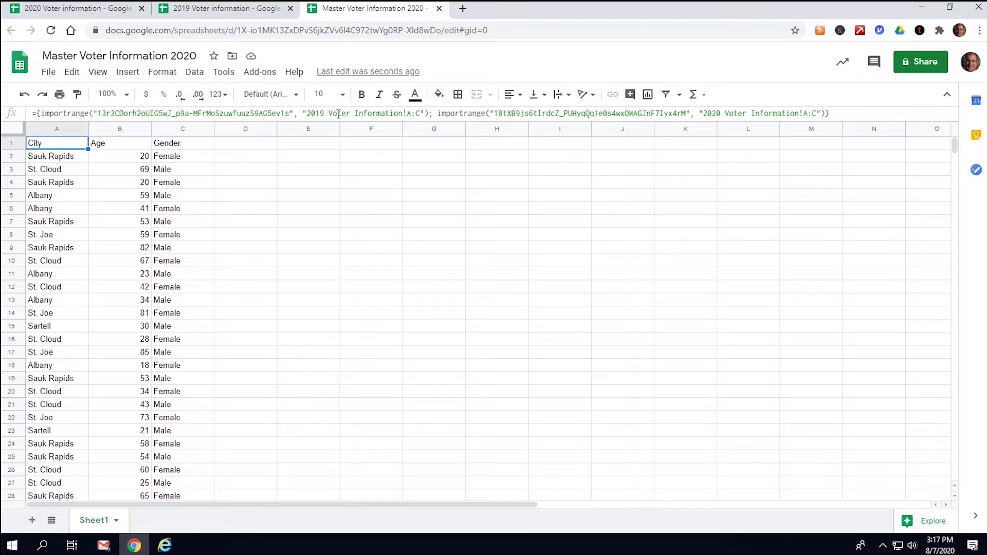
pyautogui.click(411, 112)
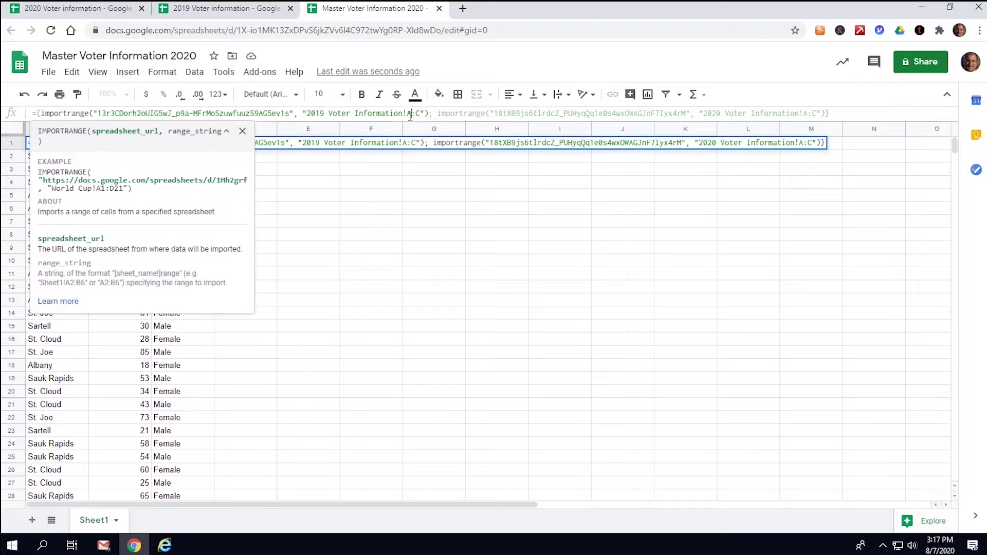
pyautogui.write('1')
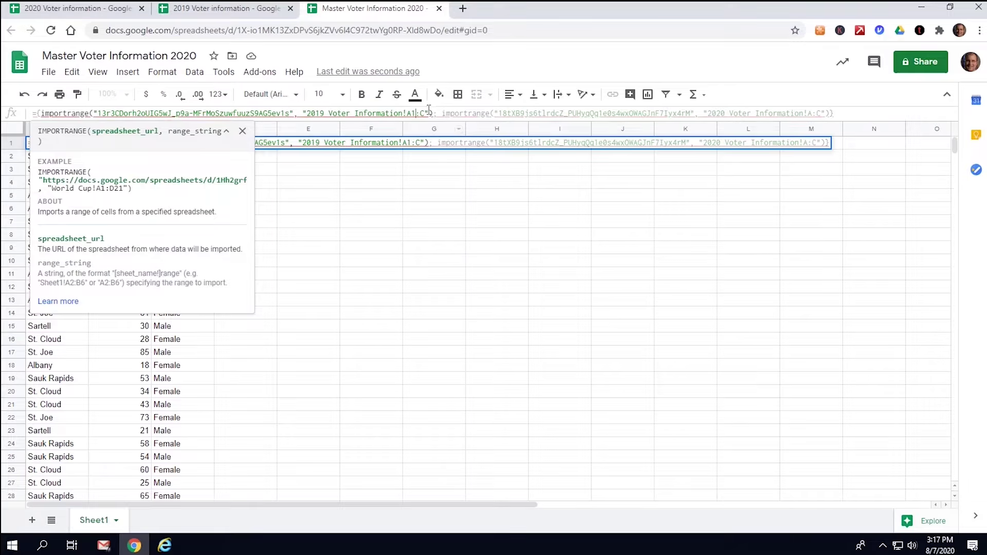
pyautogui.click(427, 112)
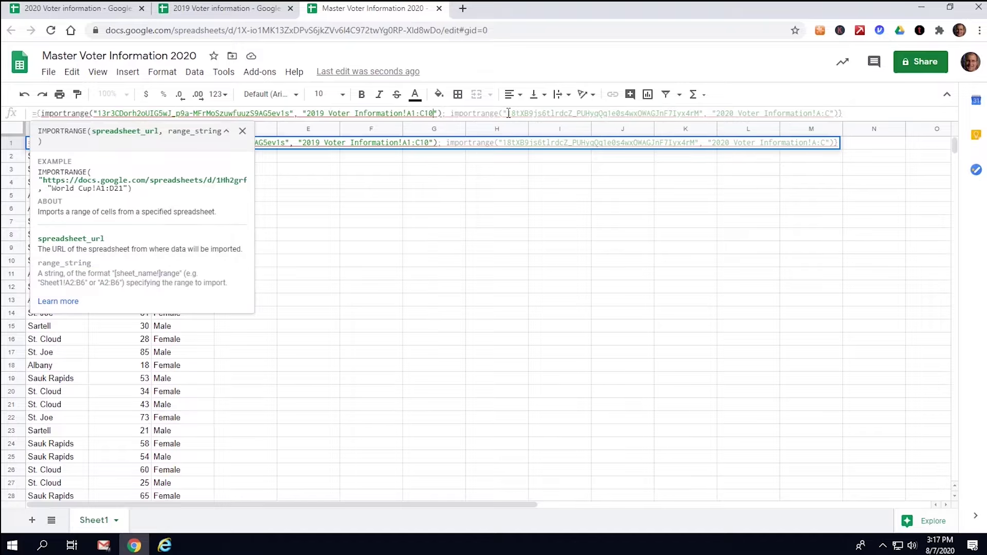
pyautogui.press('Return')
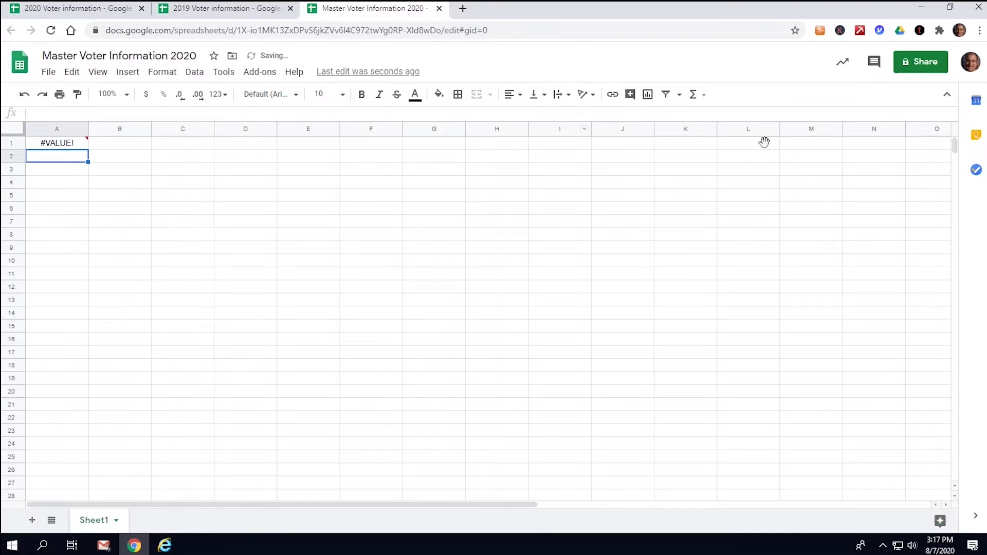
pyautogui.moveTo(957, 142); pyautogui.dragTo(969, 185)
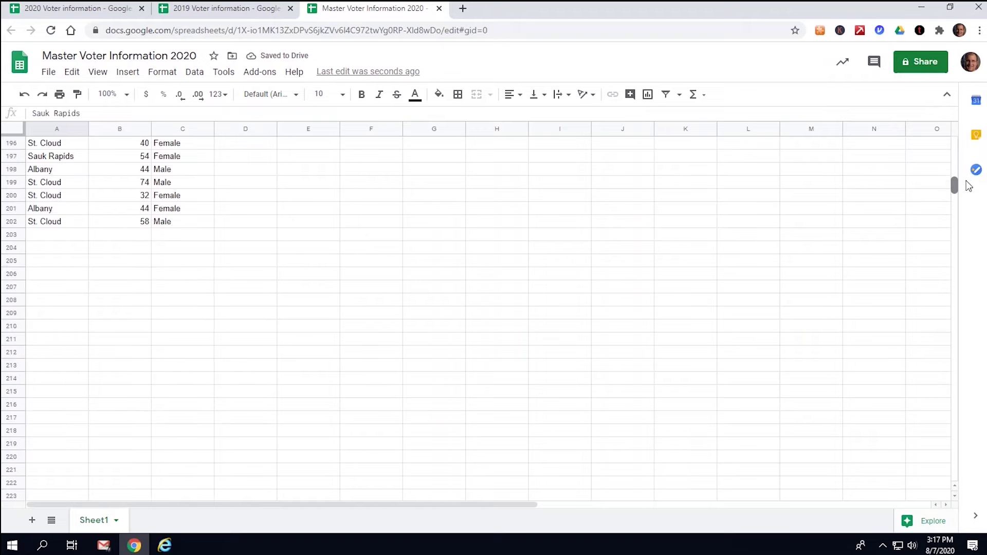
pyautogui.hotkey('ctrl', 'Home')
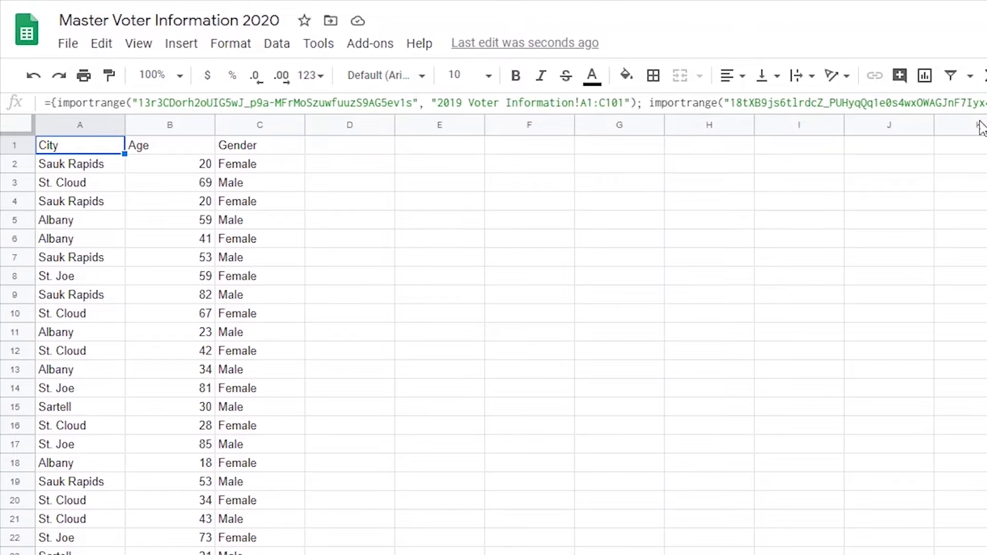
# - Wrap A1's array in =Query(..., "Select * Where Col3 ='Male'", 1) to list only male voters
pyautogui.click(51, 102)
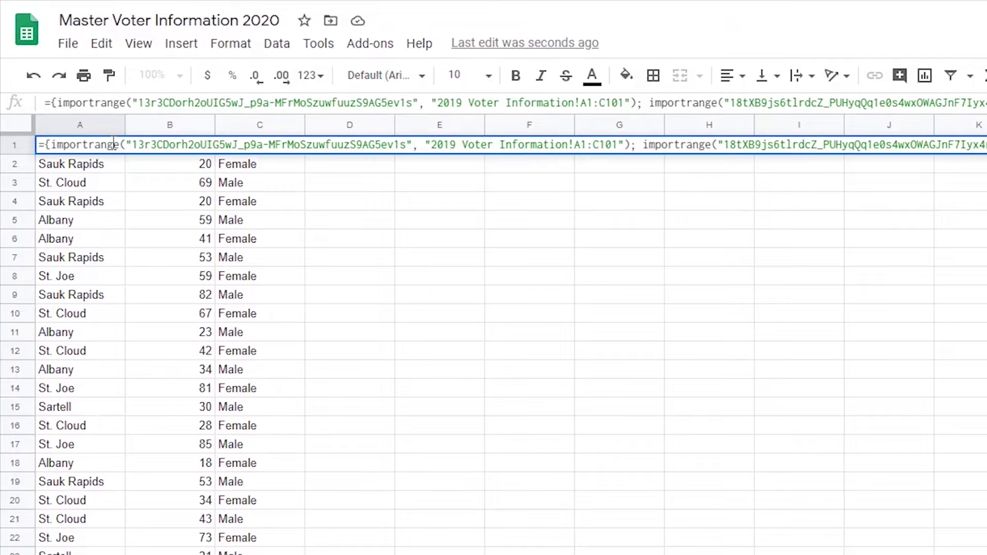
pyautogui.write('Query')
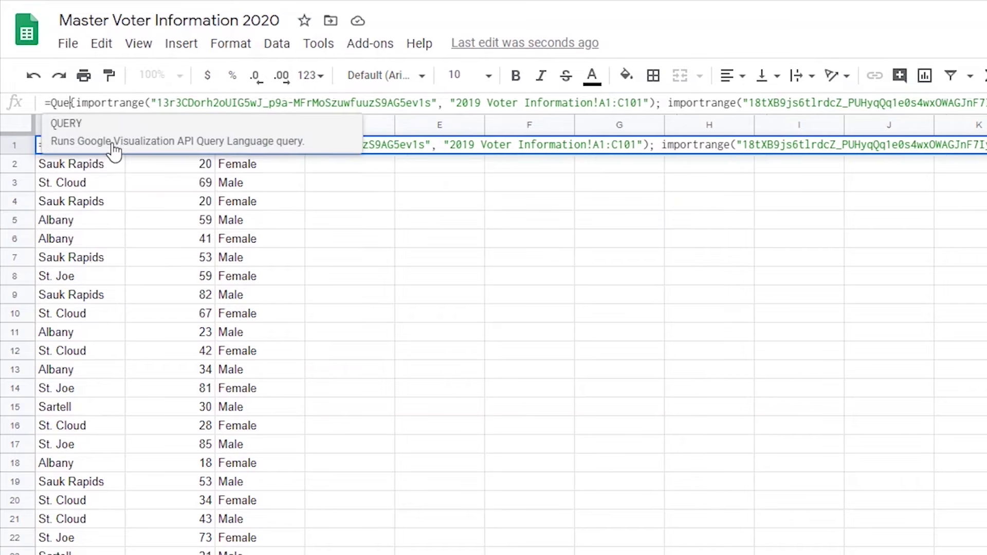
pyautogui.write('({')
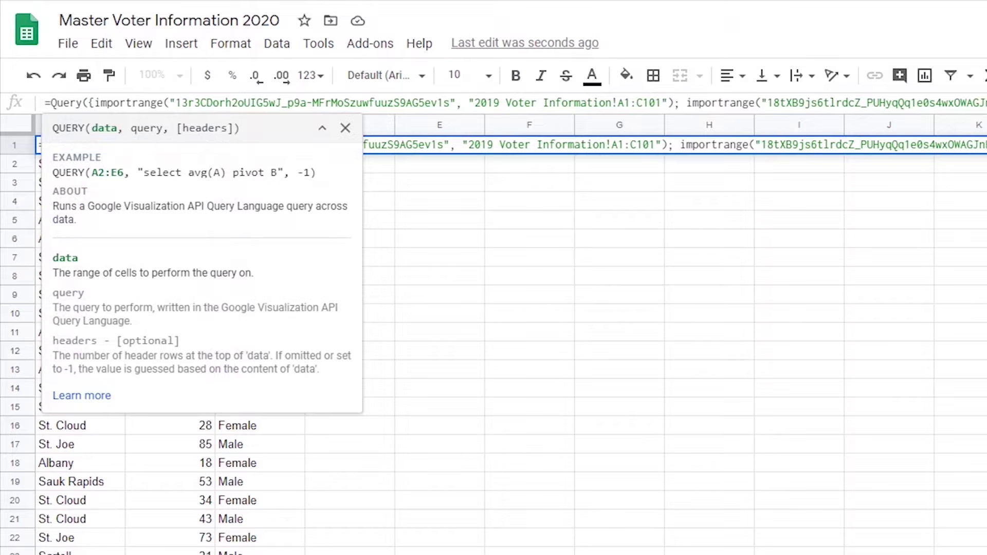
pyautogui.click(986, 106)
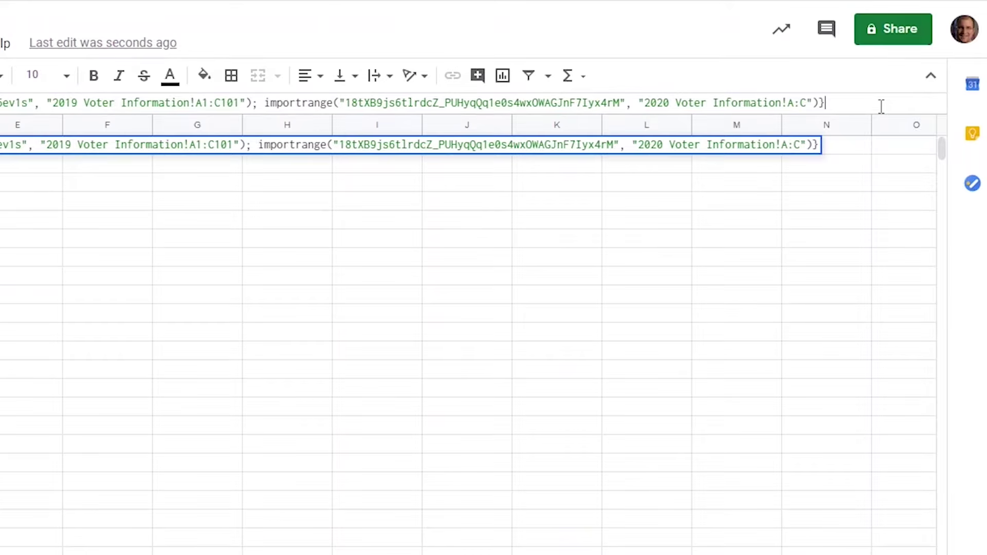
pyautogui.write(', ')
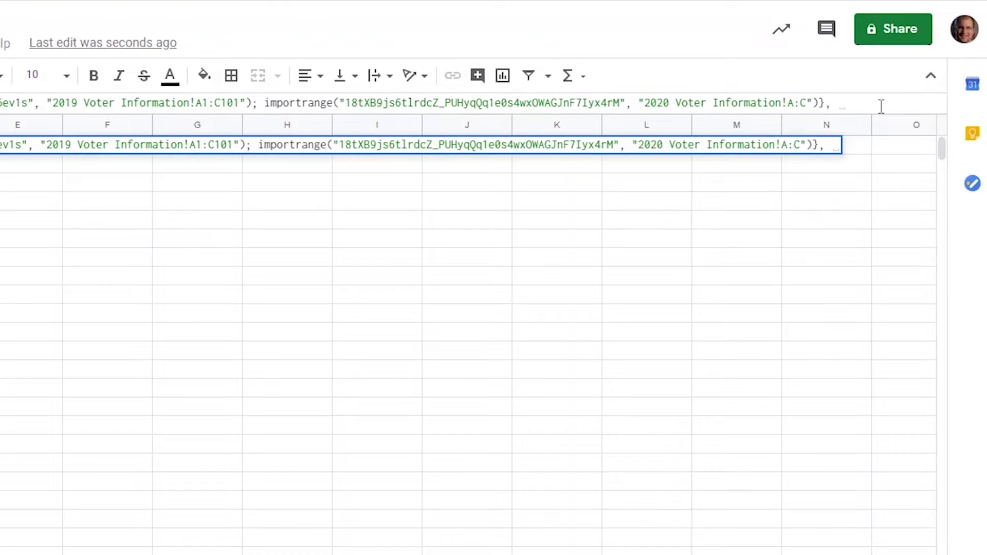
pyautogui.write('"Select ')
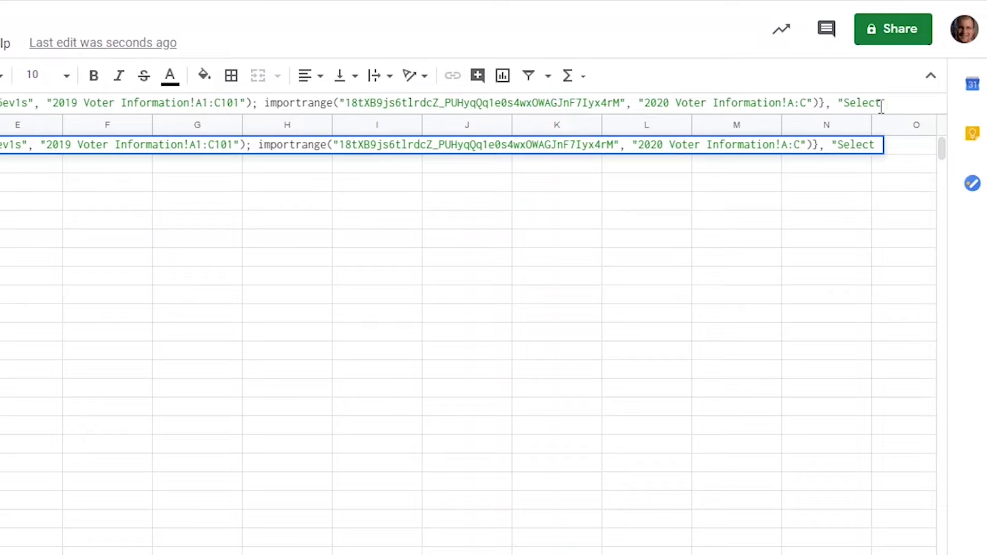
pyautogui.write('* Where')
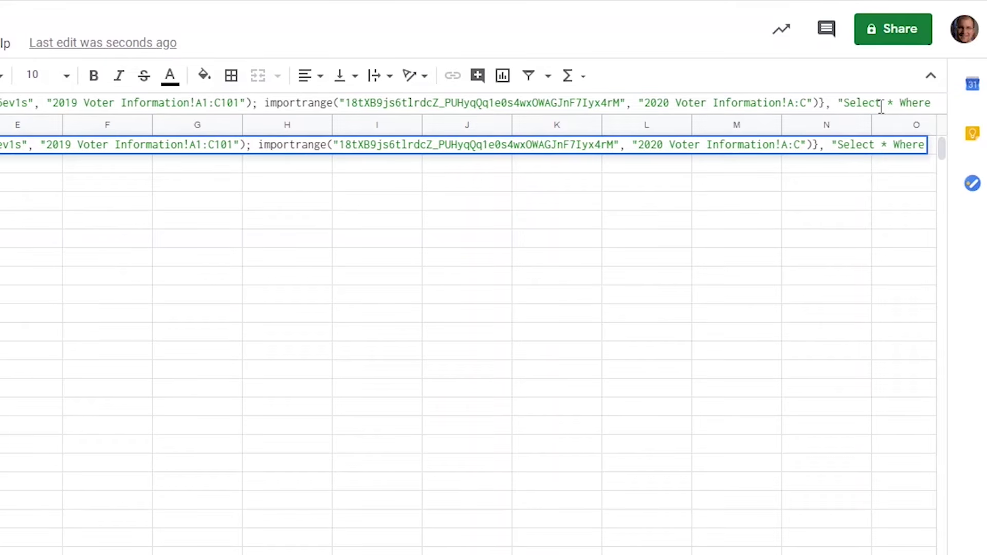
pyautogui.write(' Col')
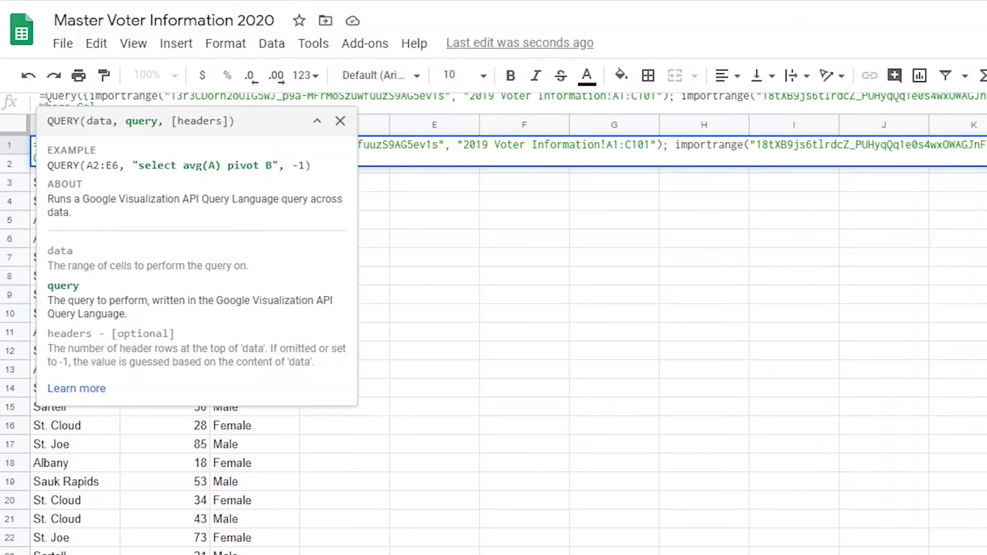
pyautogui.write('3')
pyautogui.click(340, 121)
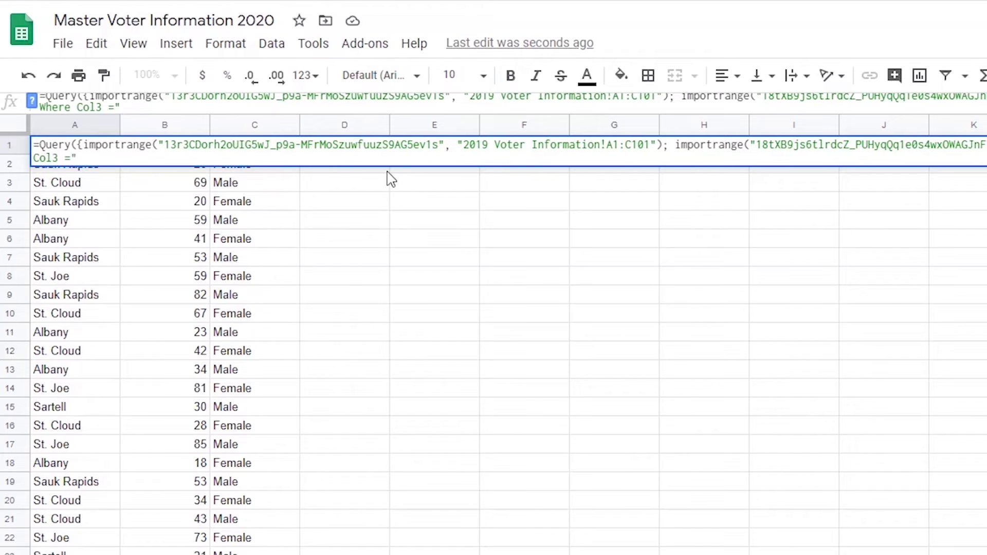
pyautogui.write('Male\'", 1)')
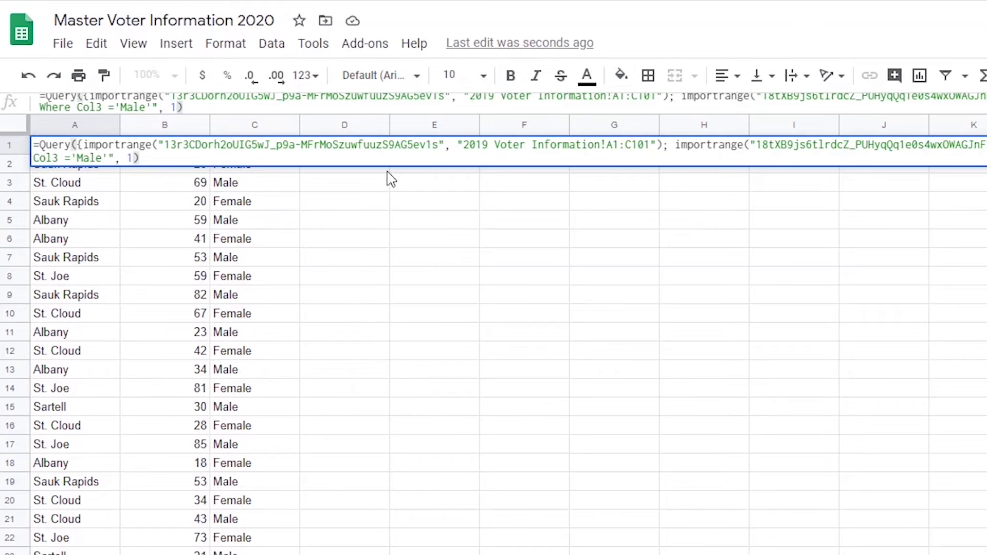
pyautogui.press('Return')
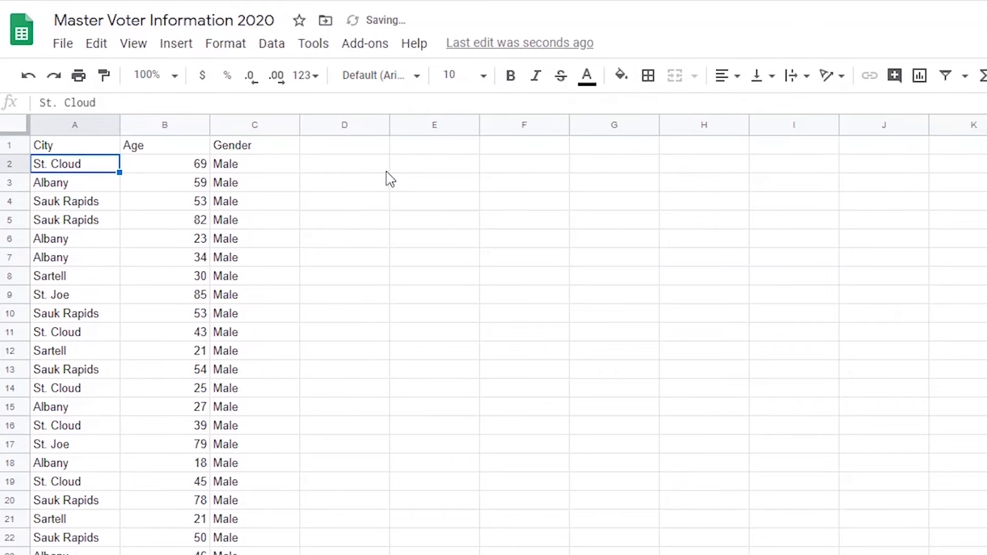
# - Change the query's Where Col3 condition in A1 from 'Male' to 'Female'
pyautogui.click(104, 148)
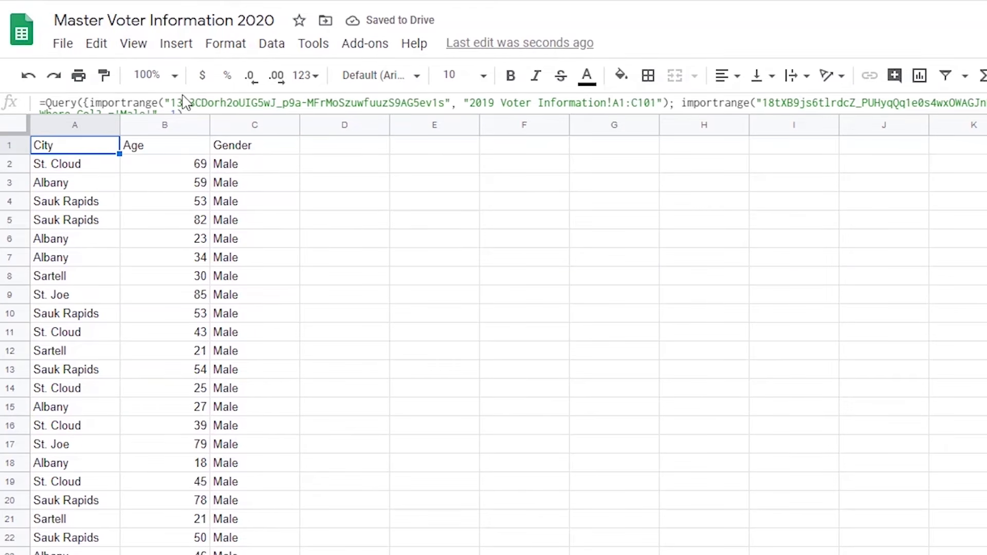
pyautogui.scroll(-1, 185, 100)
pyautogui.click(143, 101)
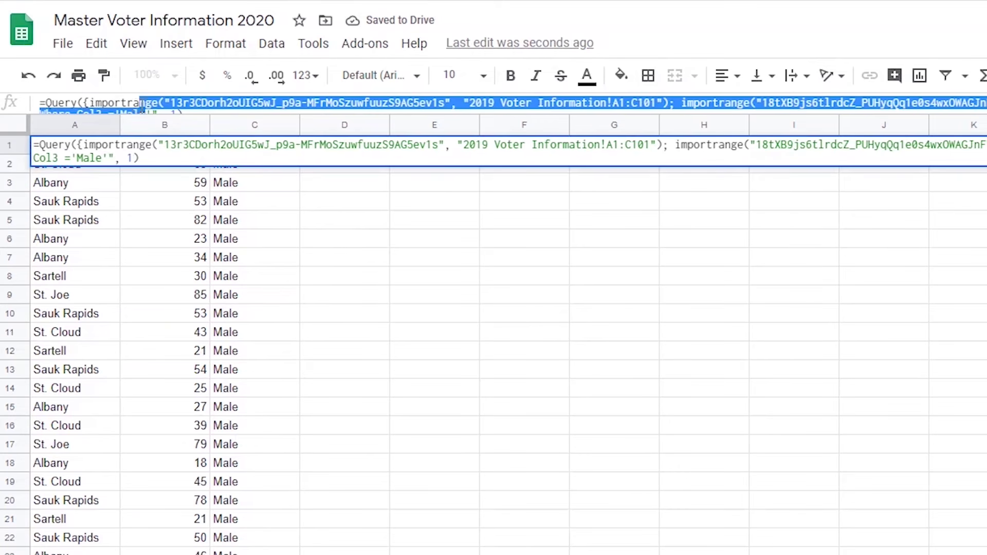
pyautogui.scroll(-1, 158, 101)
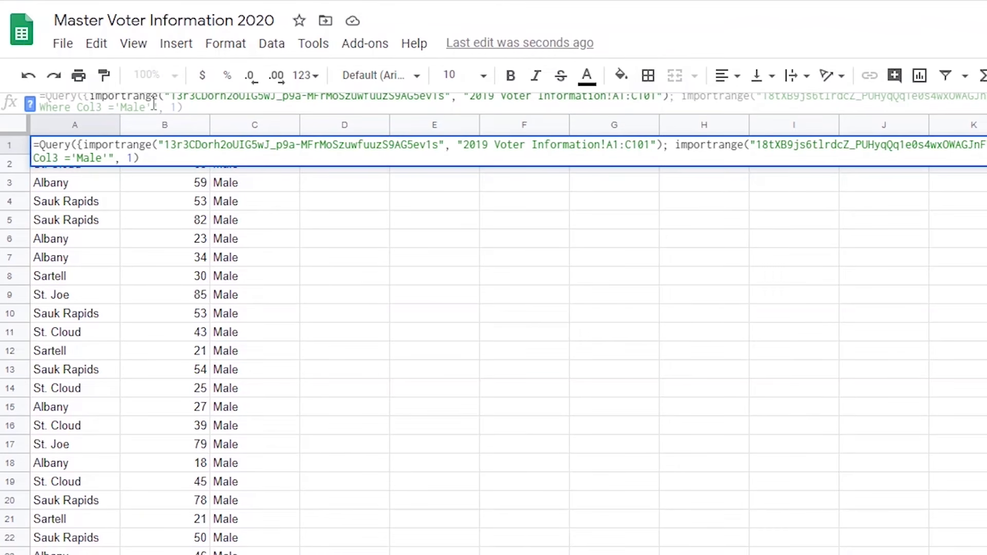
pyautogui.press('BackSpace')
pyautogui.press('BackSpace')
pyautogui.press('BackSpace')
pyautogui.press('BackSpace')
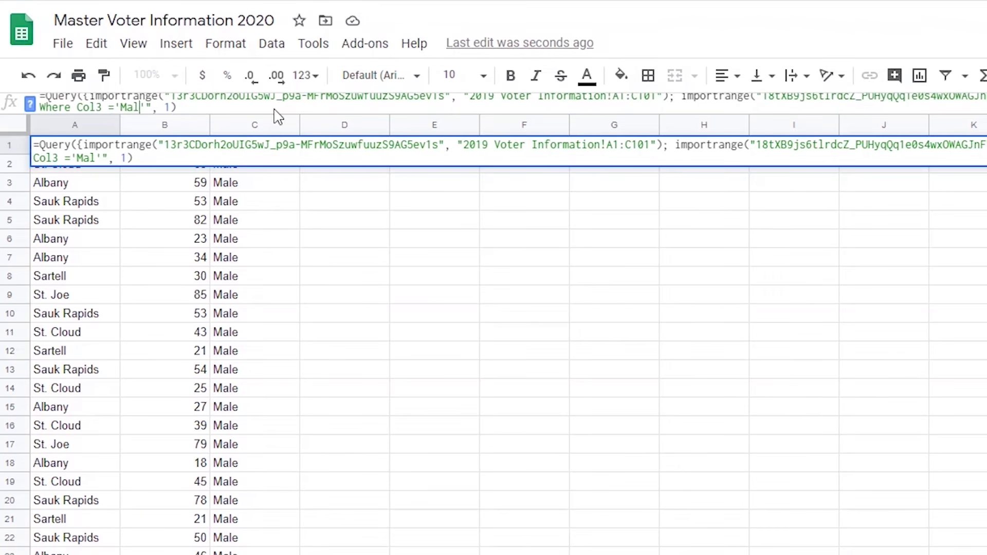
pyautogui.write('Female')
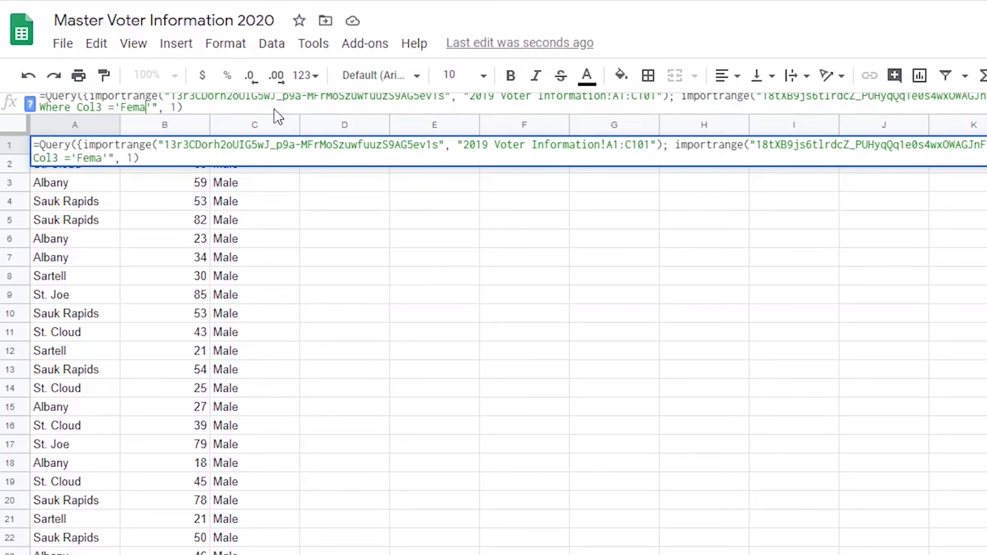
pyautogui.press('Return')
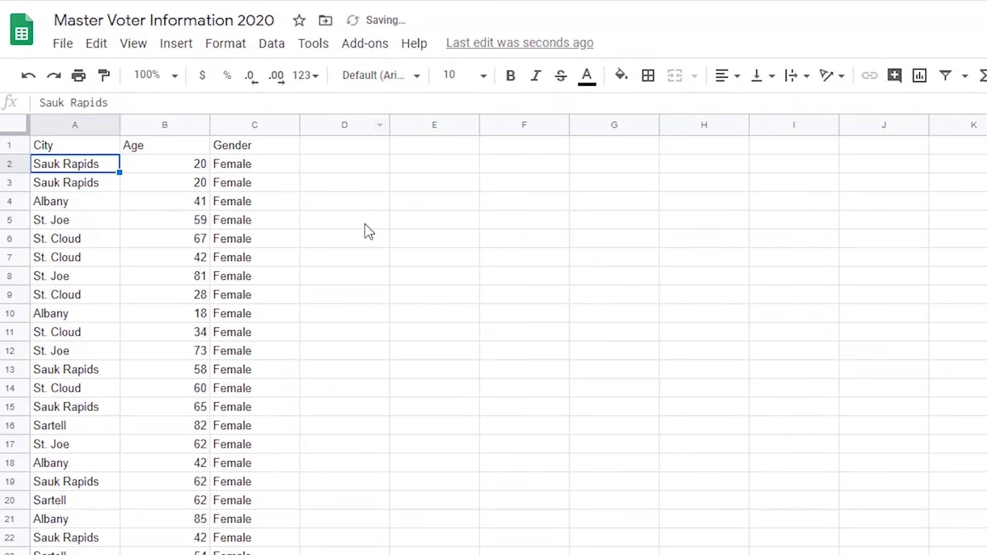